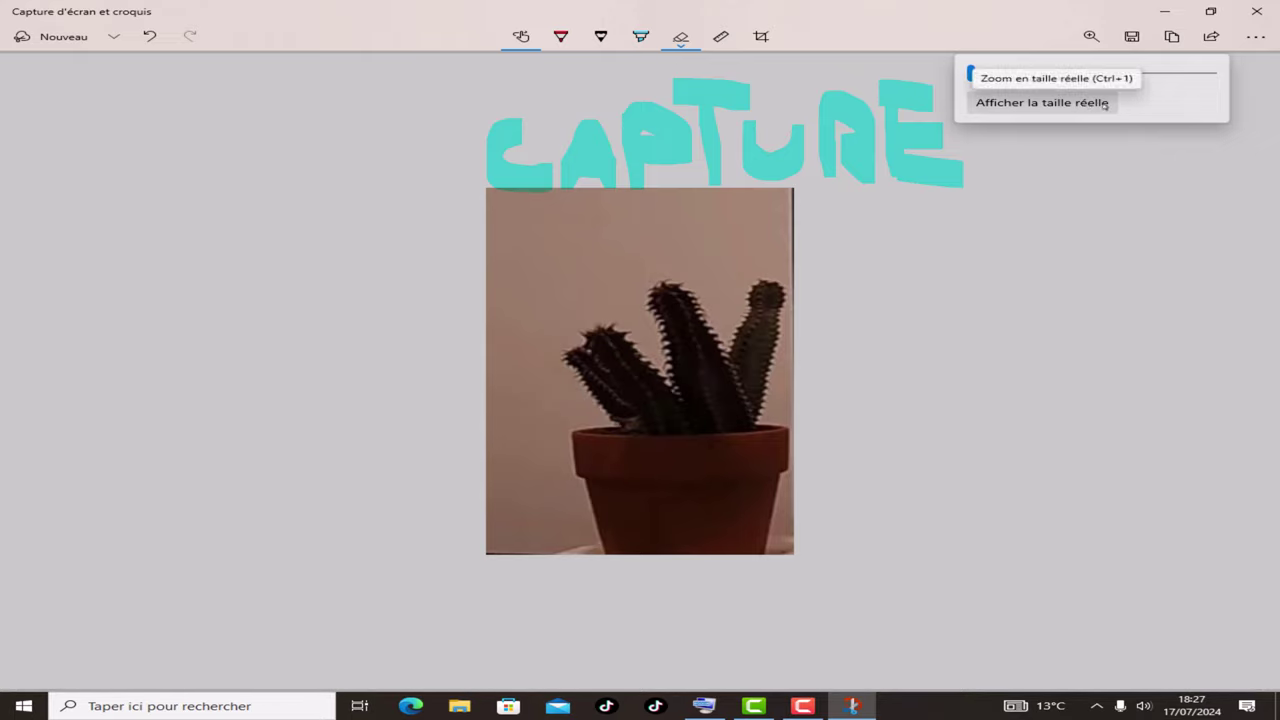
# Save the annotated cactus capture in Nouveau dossier as a JPG named "cature d'écran 1"
pyautogui.click(1071, 100)
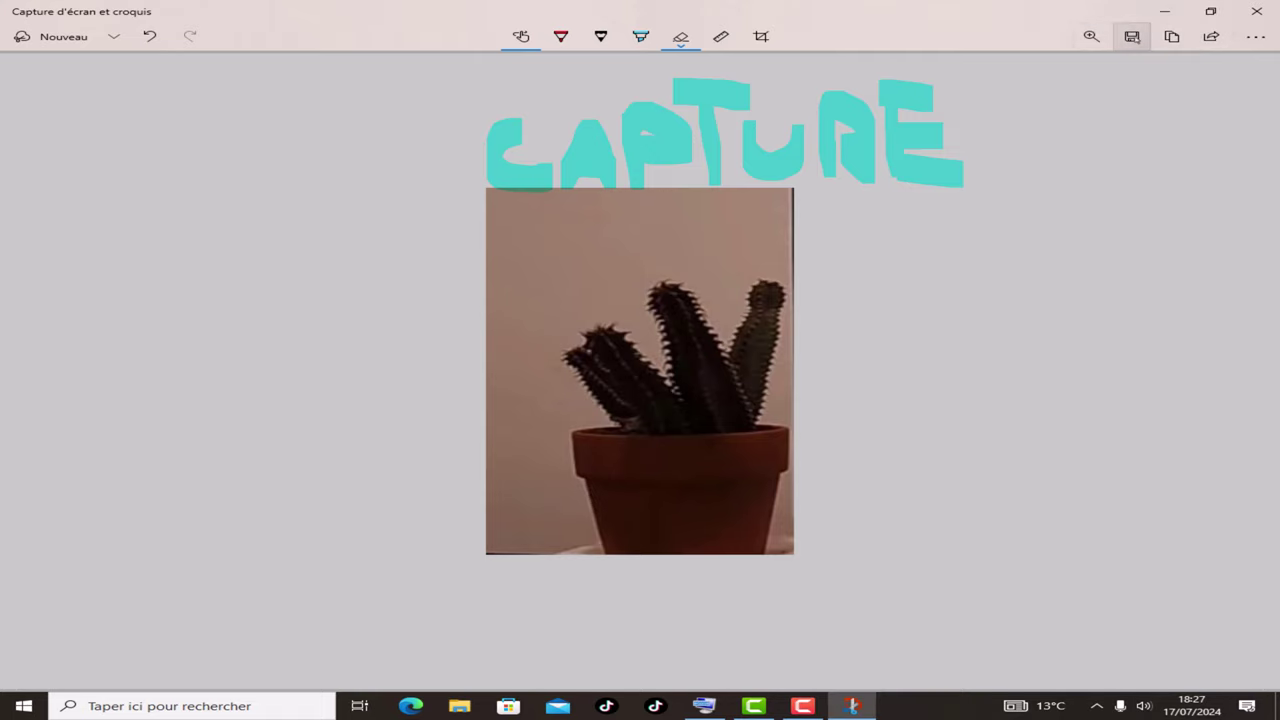
pyautogui.click(1133, 38)
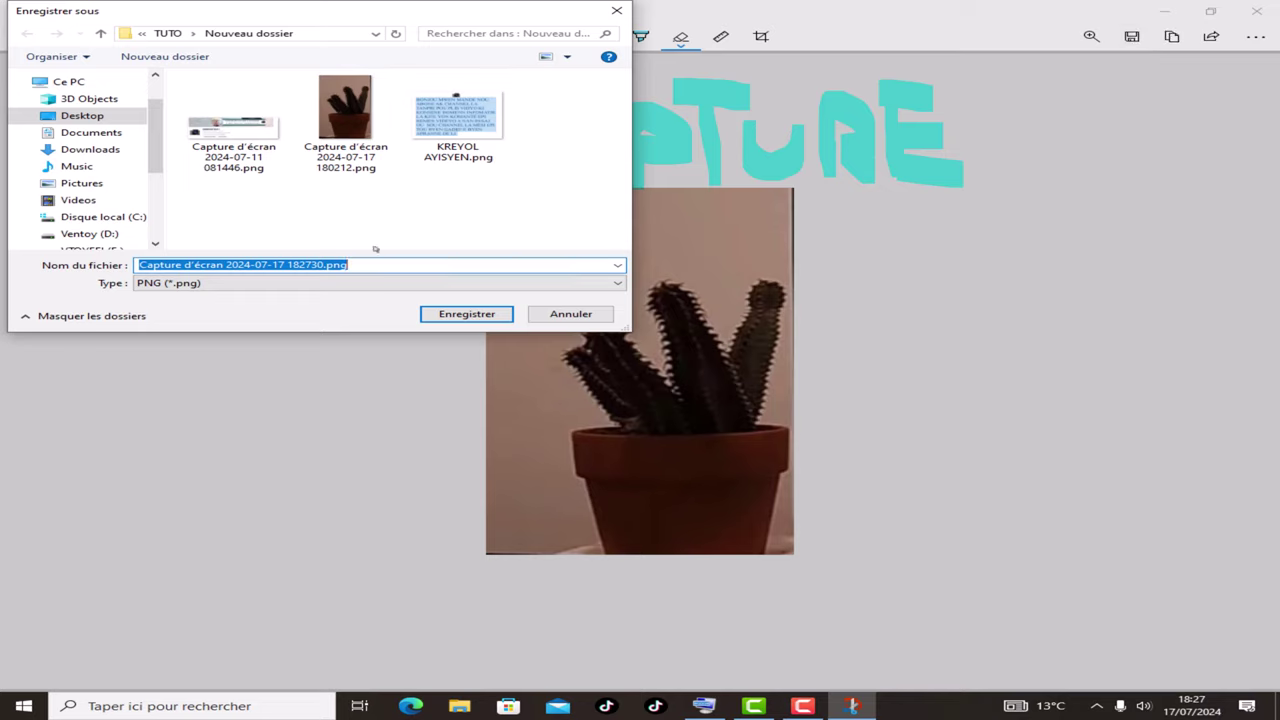
pyautogui.write('ca')
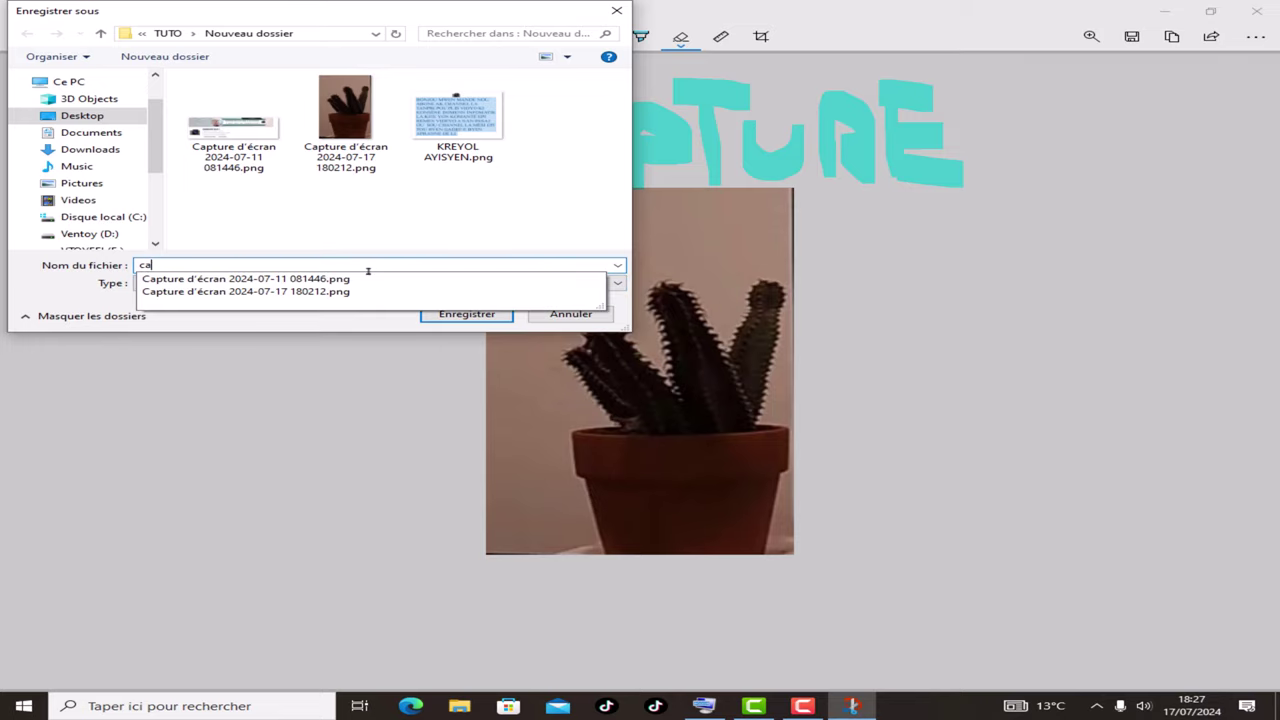
pyautogui.write("ture d'écran 1")
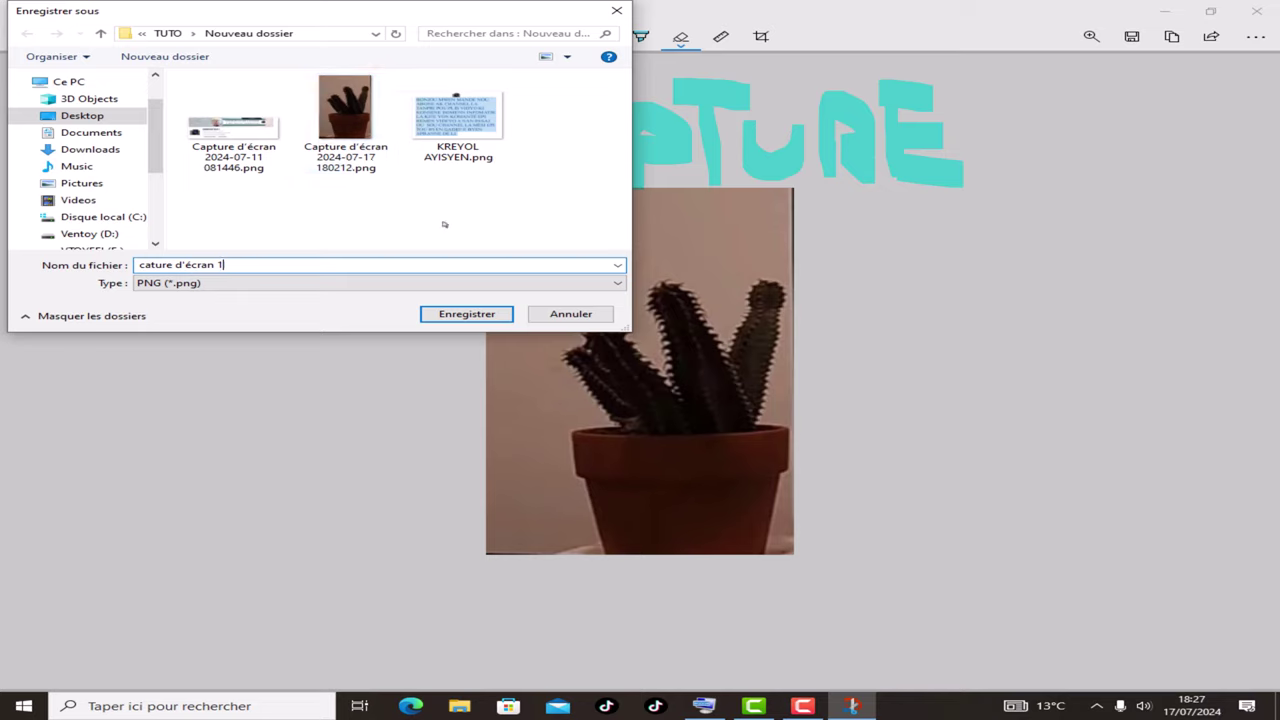
pyautogui.click(343, 290)
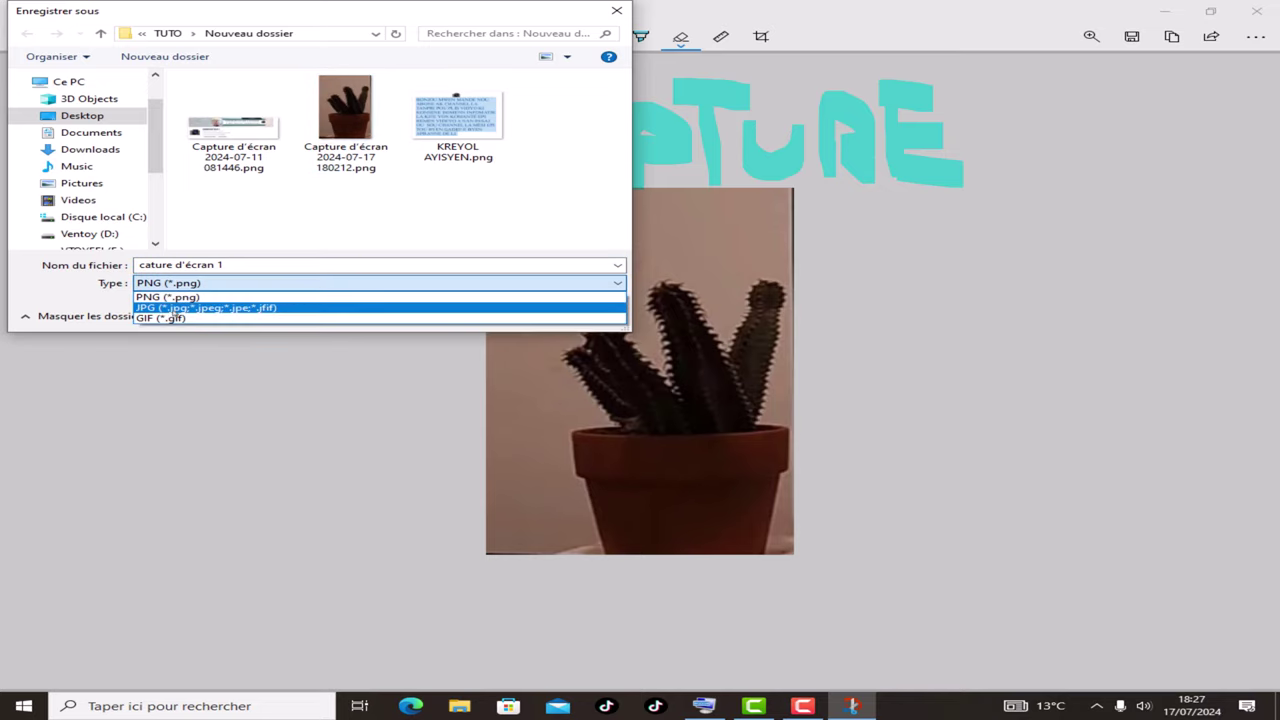
pyautogui.click(177, 310)
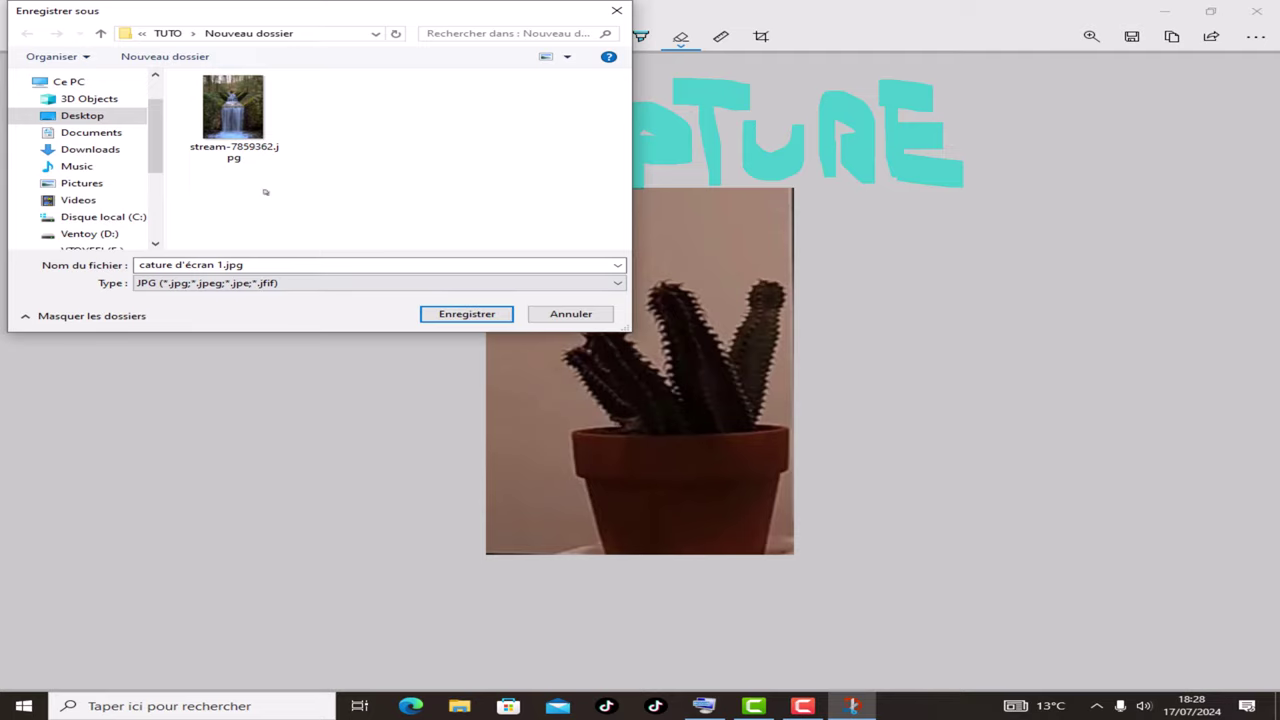
pyautogui.click(451, 318)
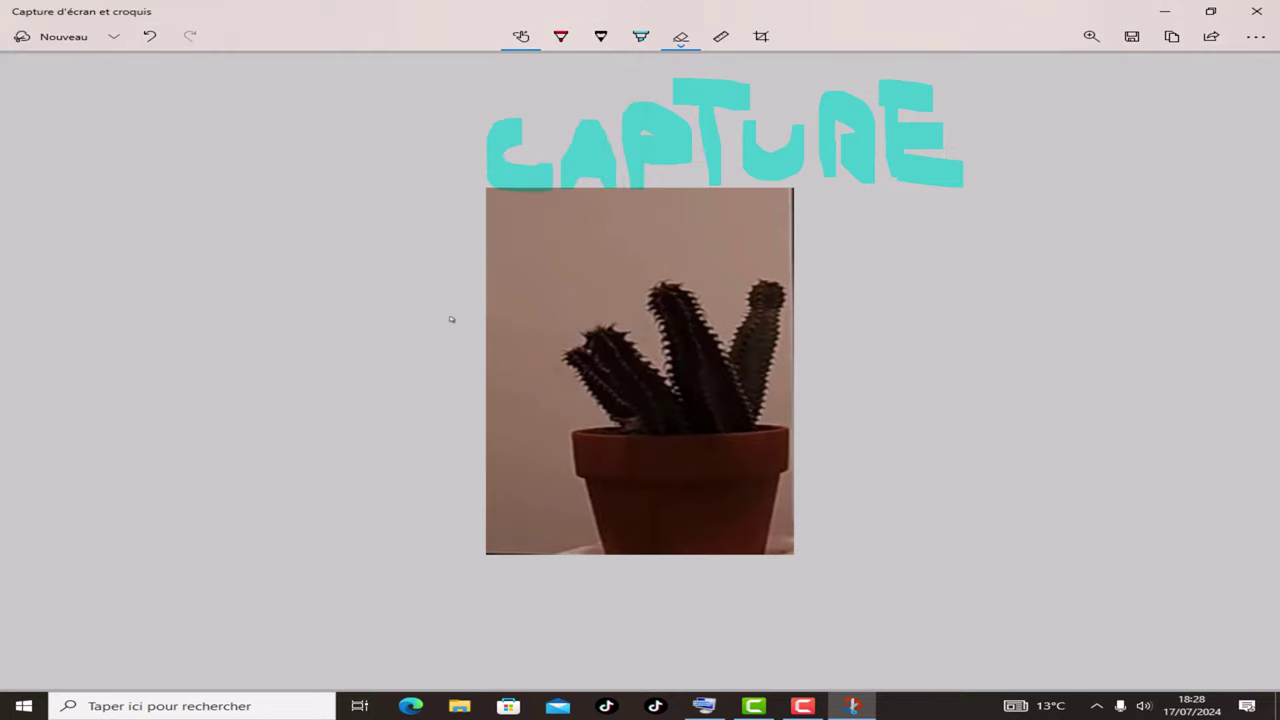
# Minimize the capture window and open cature d'écran 1.jpg from Desktop\TUTO\Nouveau dossier using File Explorer
pyautogui.click(1164, 11)
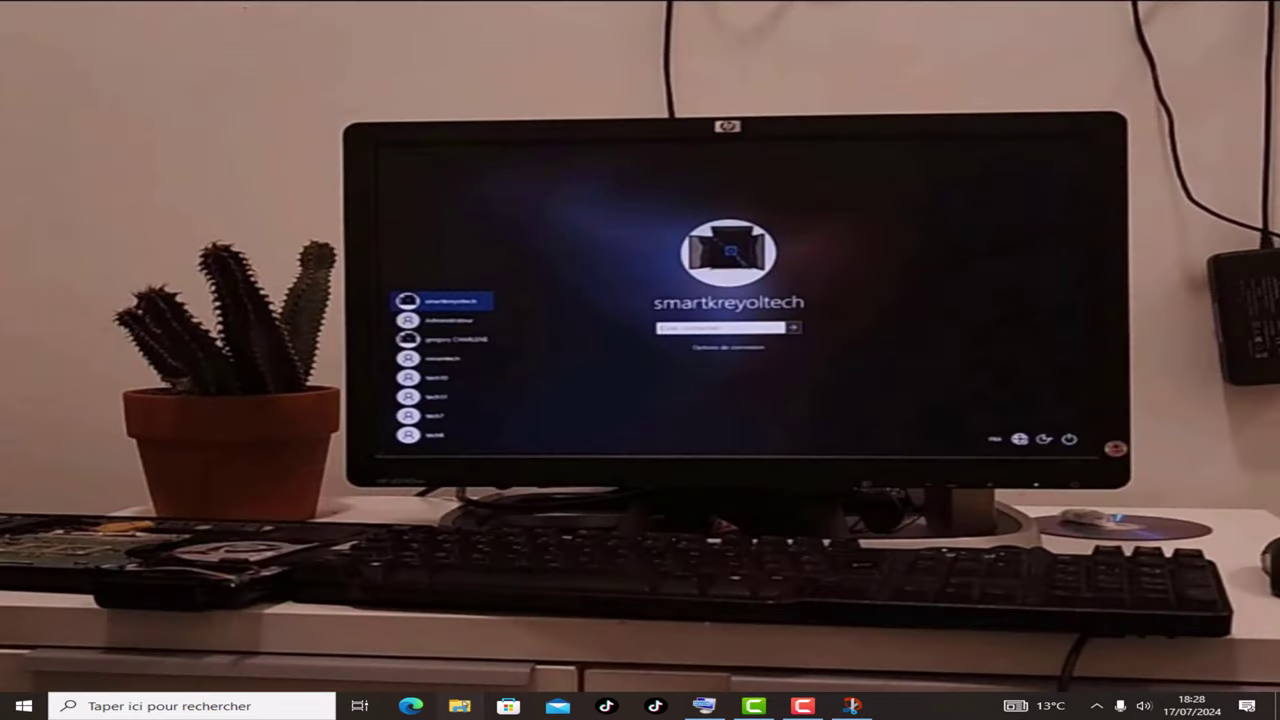
pyautogui.click(459, 706)
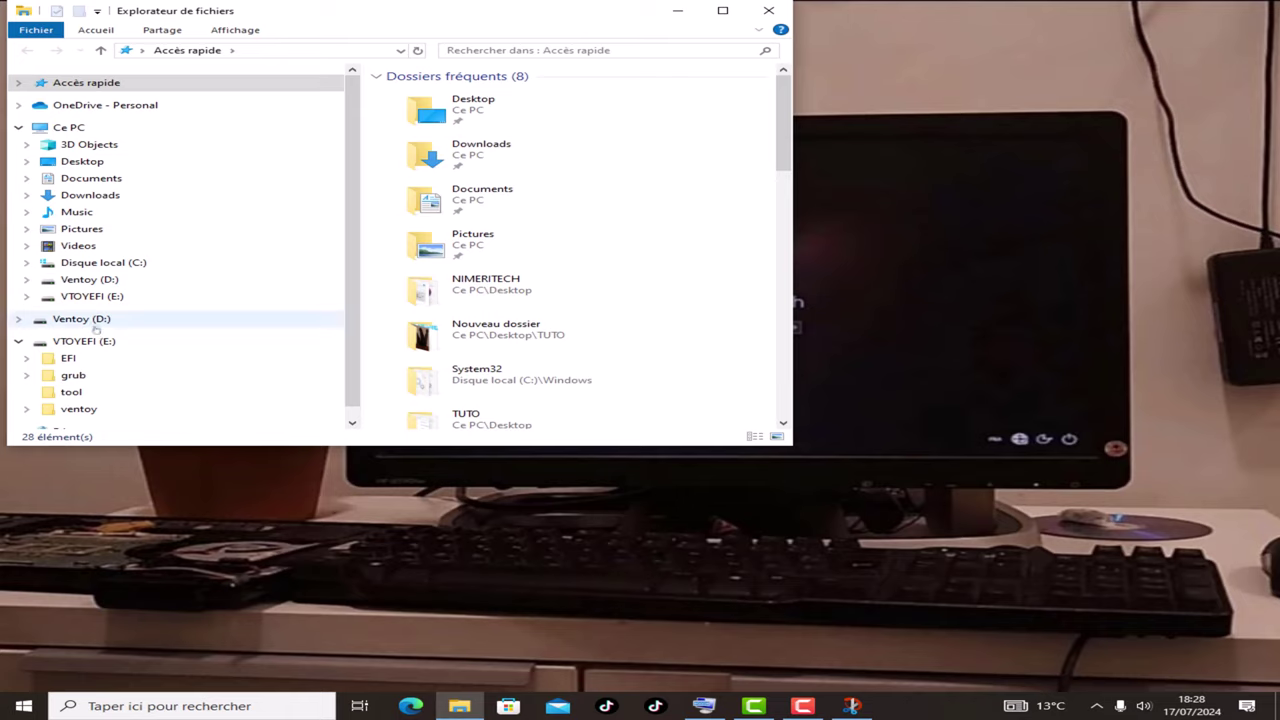
pyautogui.click(83, 164)
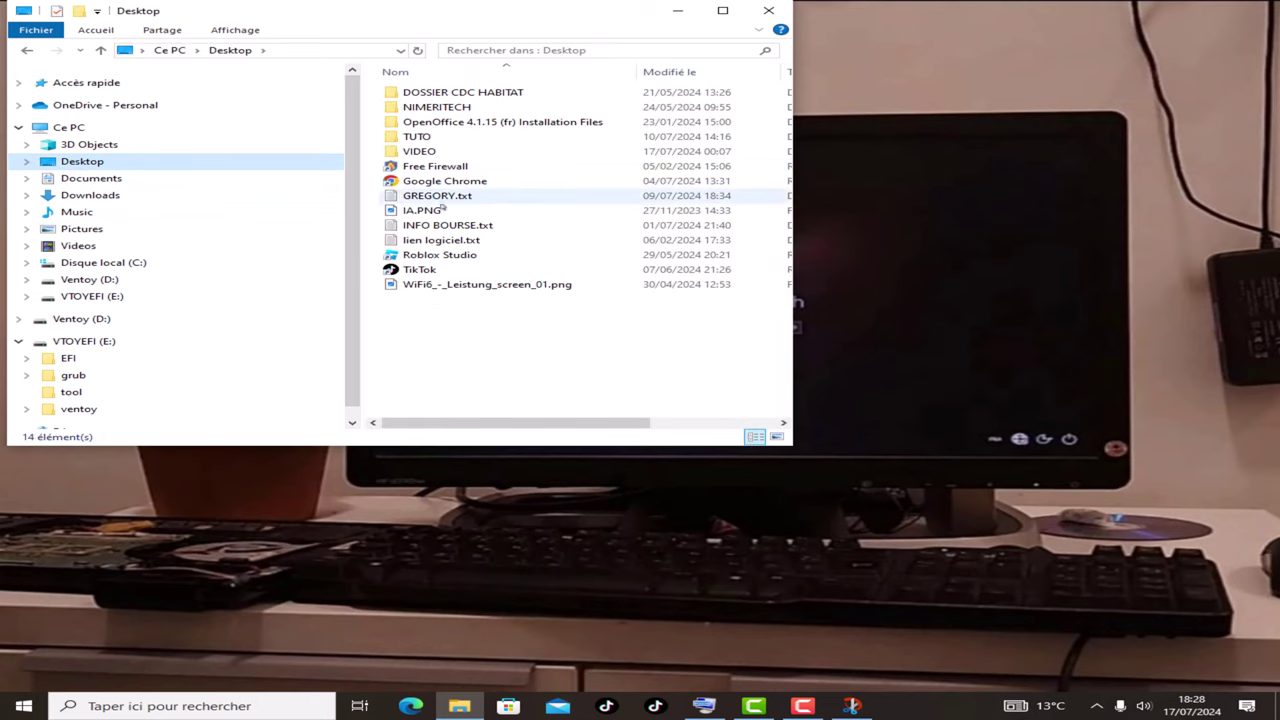
pyautogui.doubleClick(420, 137)
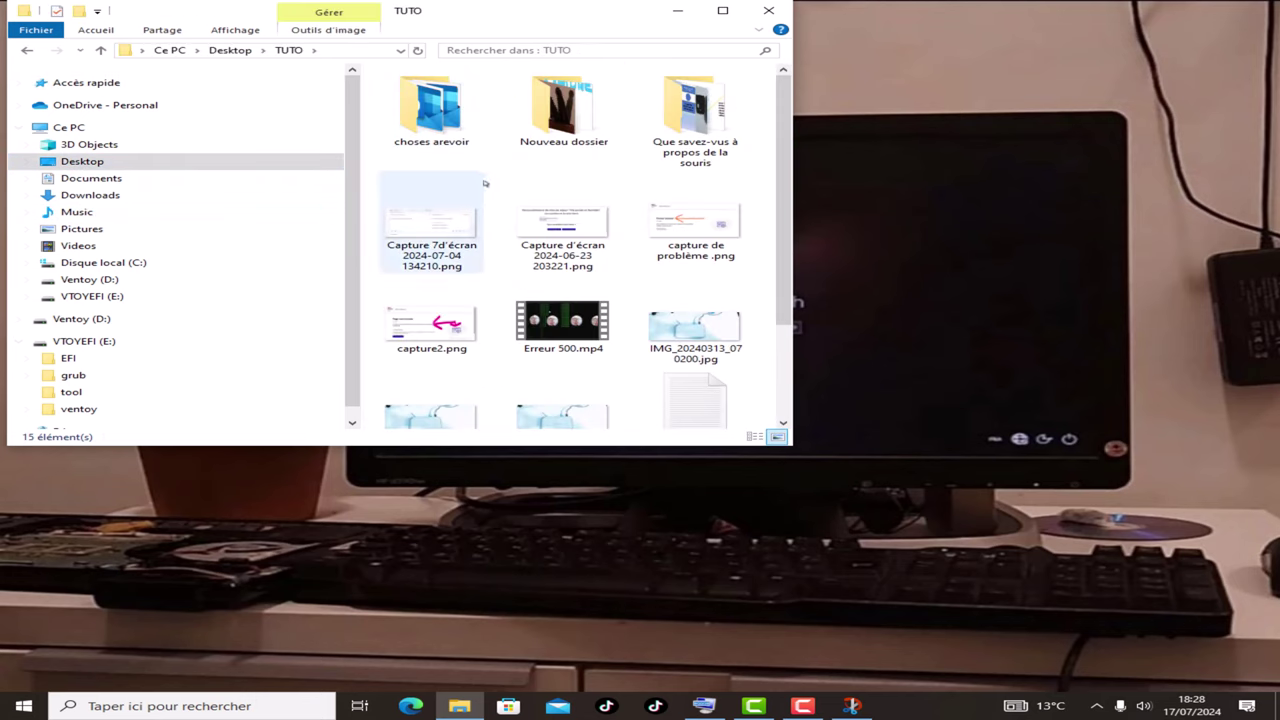
pyautogui.doubleClick(564, 110)
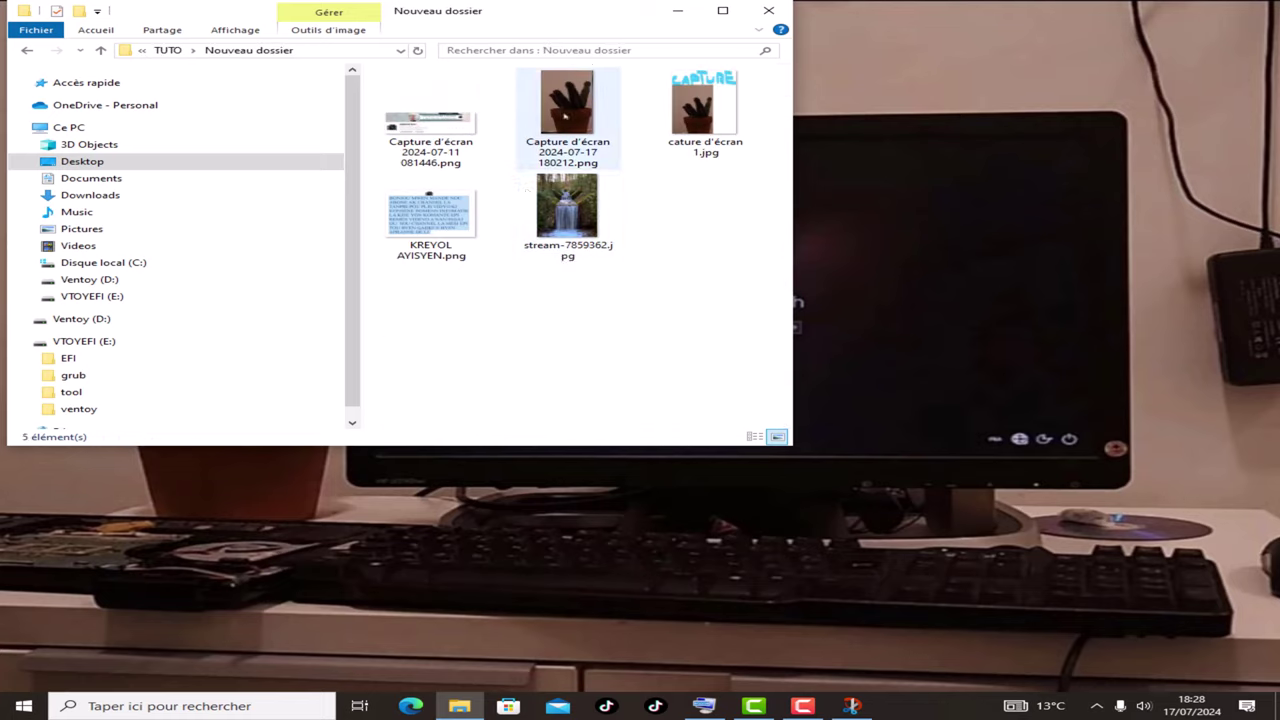
pyautogui.click(707, 116)
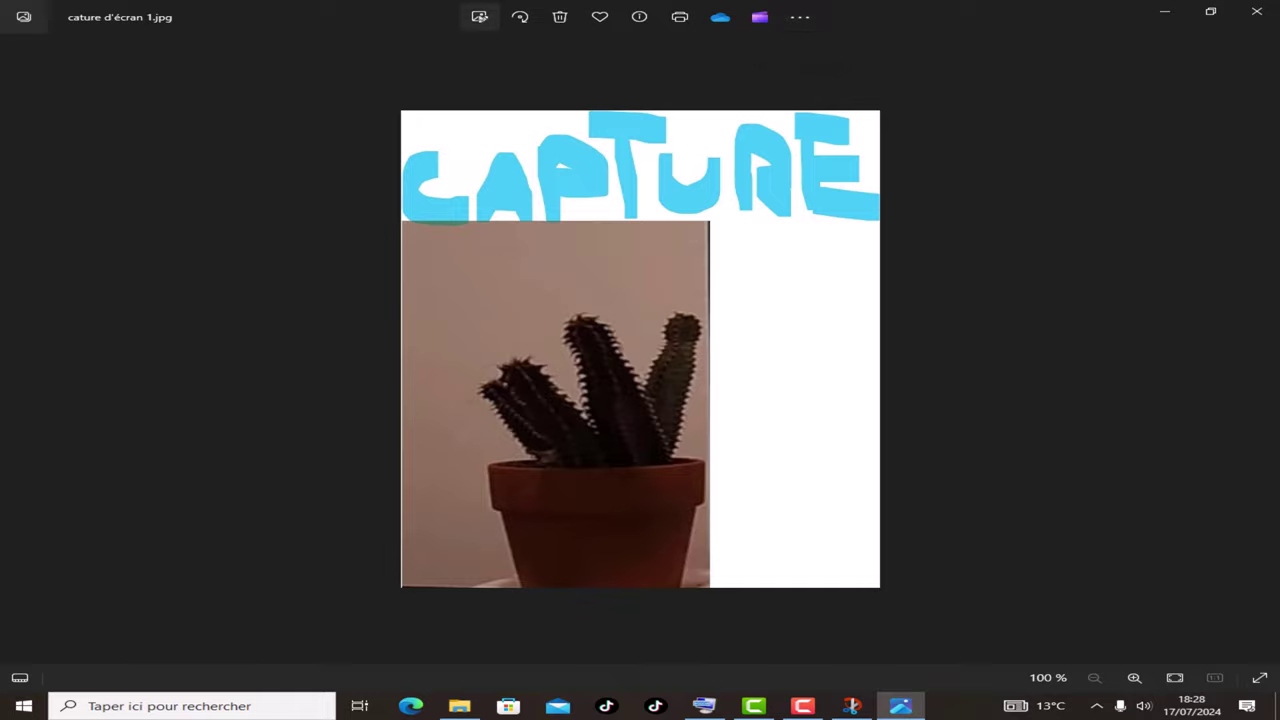
# View the saved capture in the Photos editing mode, and close both Photos and the folder window
pyautogui.click(479, 17)
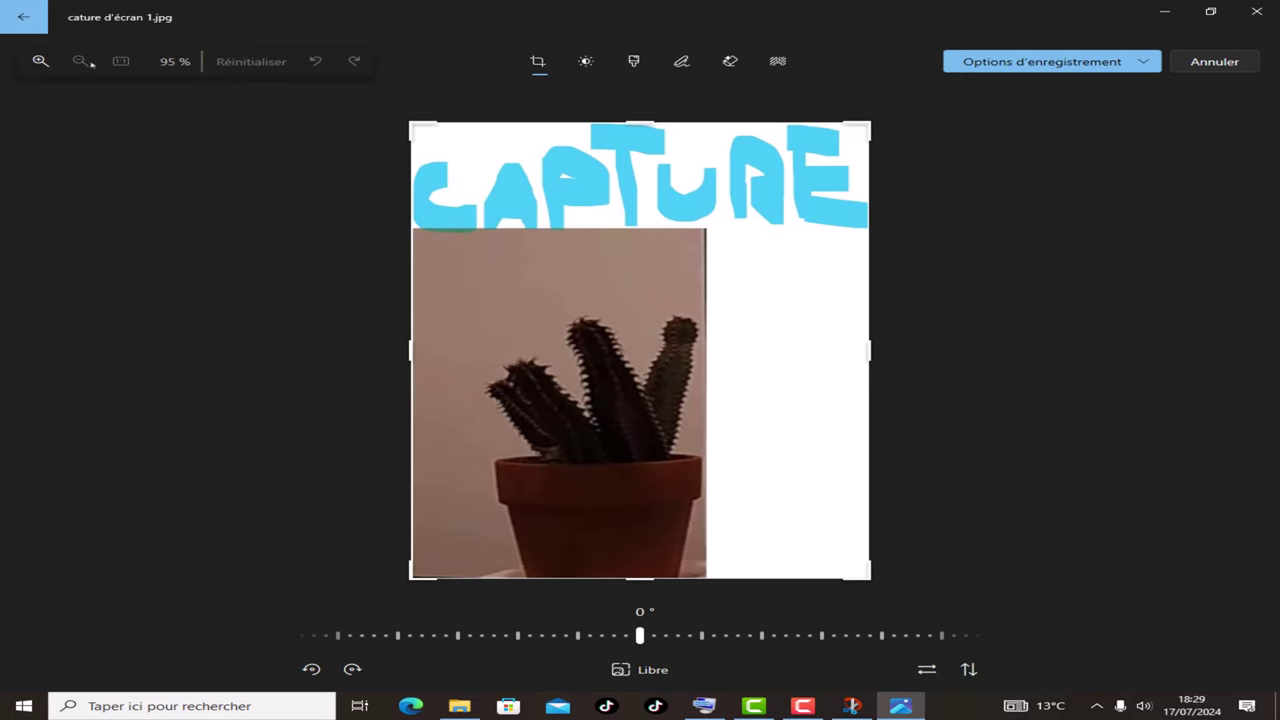
pyautogui.click(1256, 11)
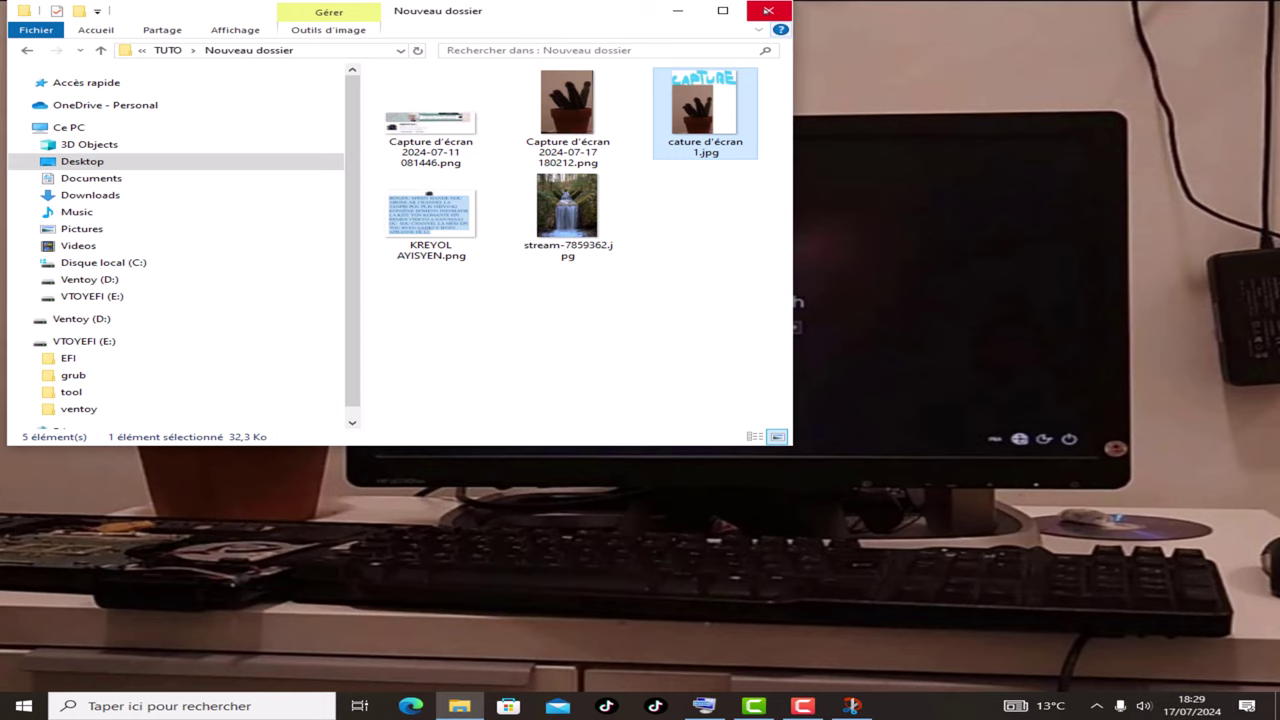
pyautogui.click(768, 10)
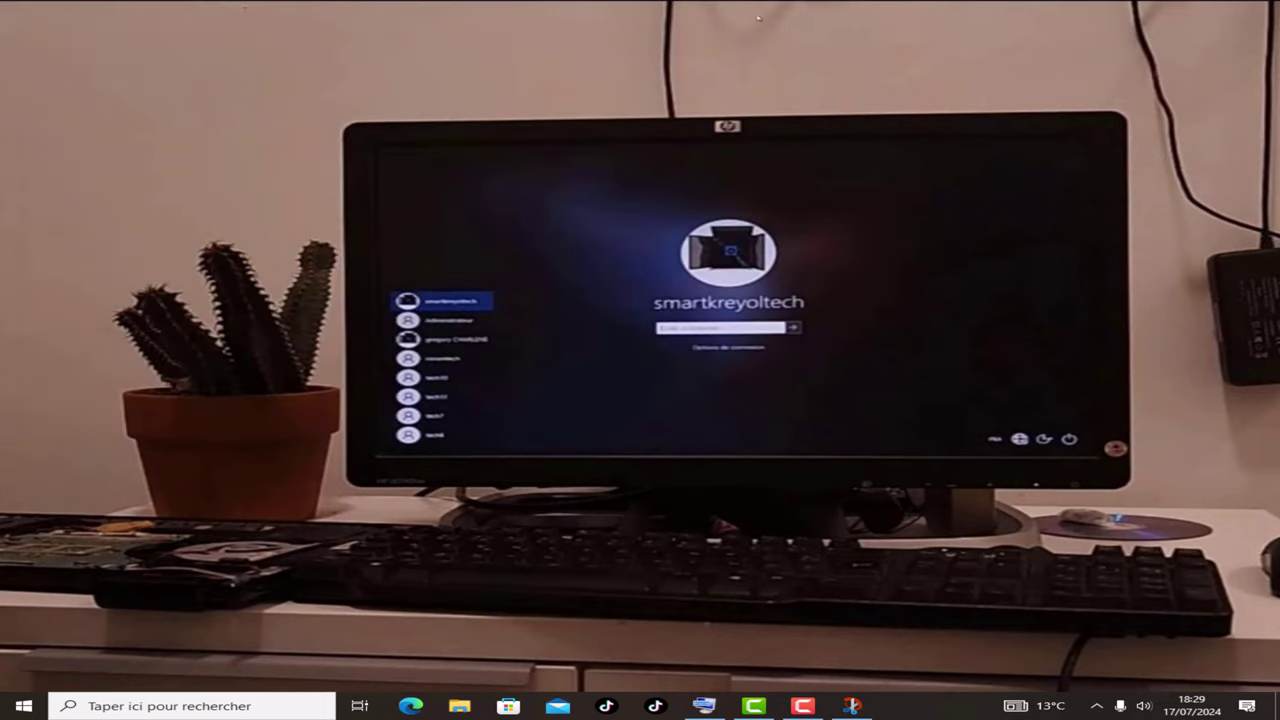
# Search Windows for "outil capture d'écran" and launch the Outil Capture d'écran application
pyautogui.click(107, 714)
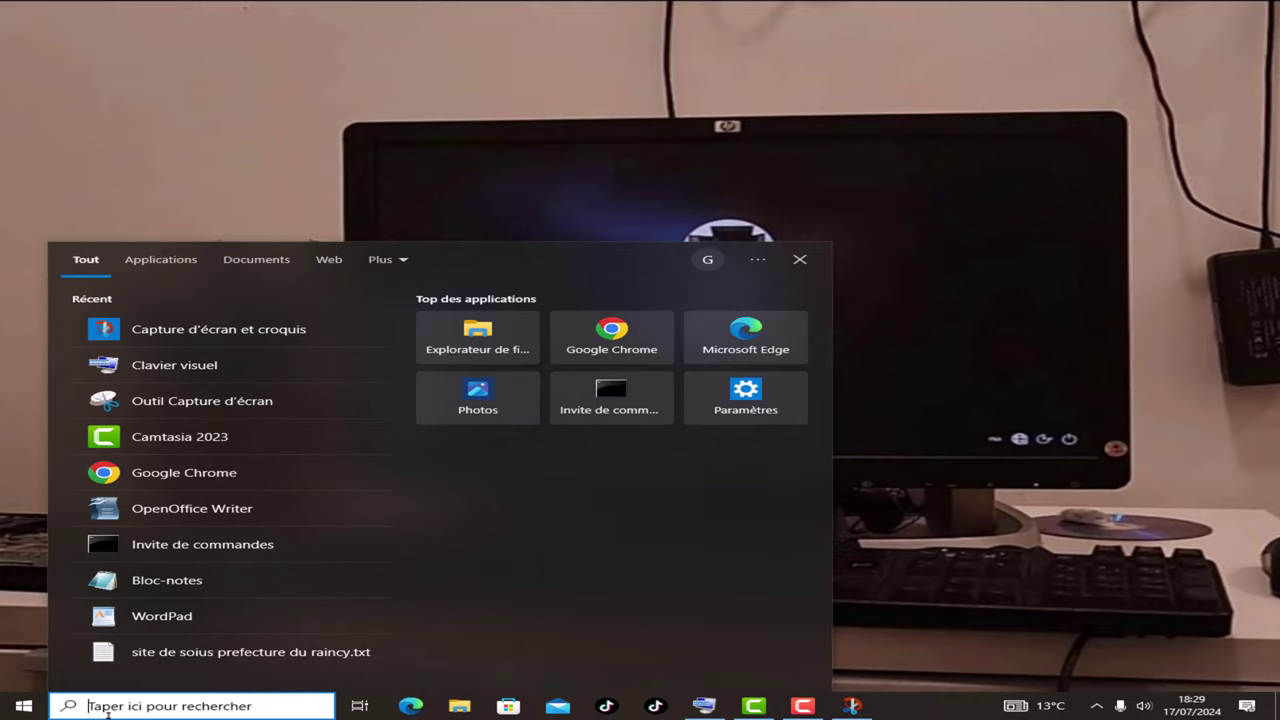
pyautogui.write('outil')
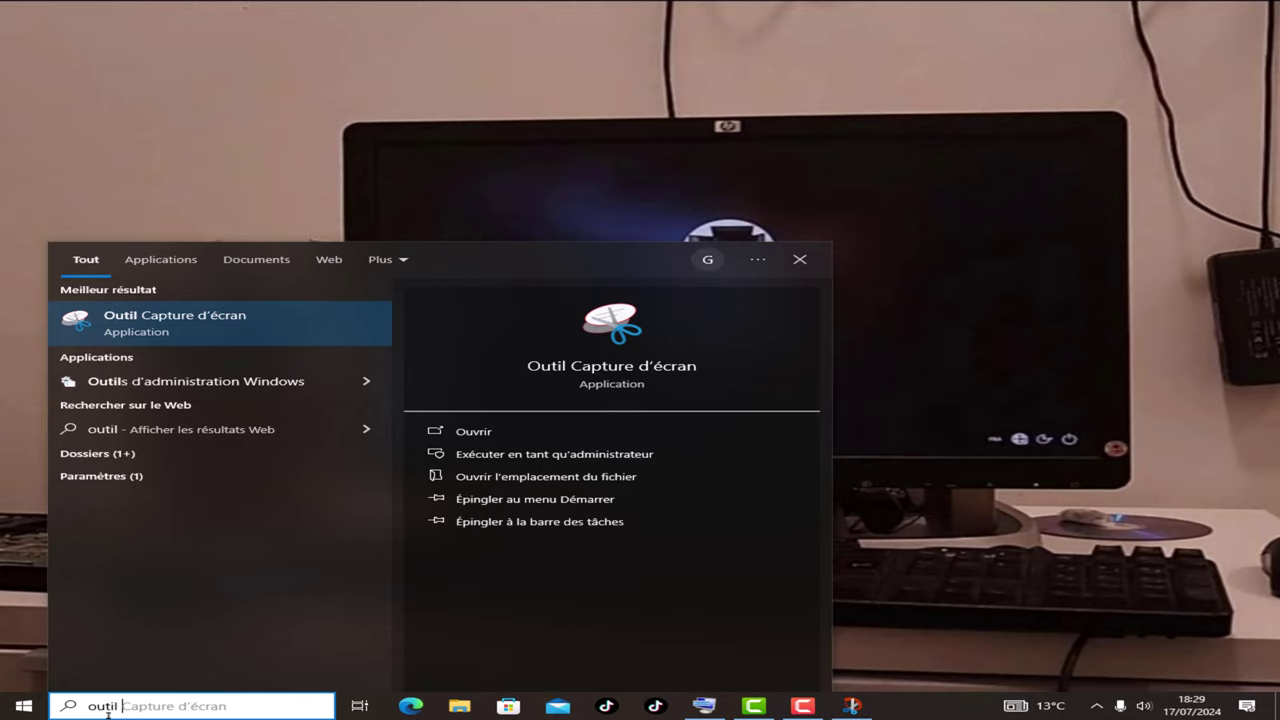
pyautogui.write(' captu')
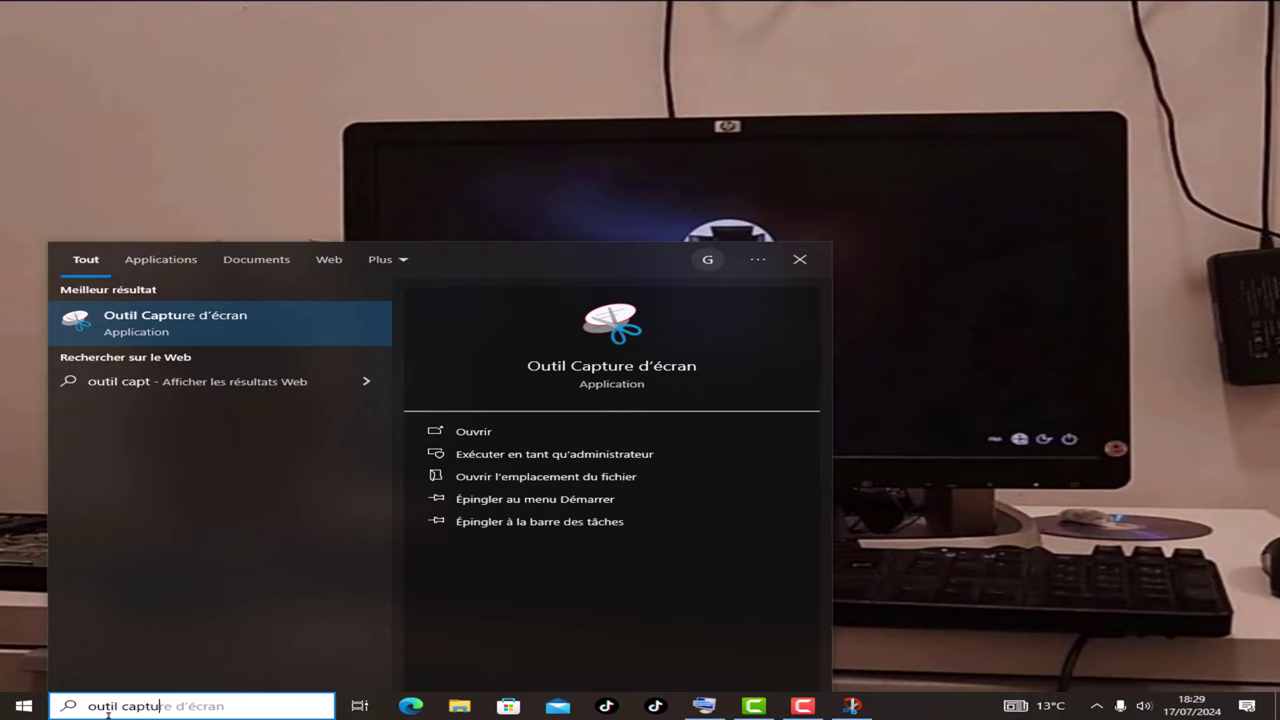
pyautogui.write('re')
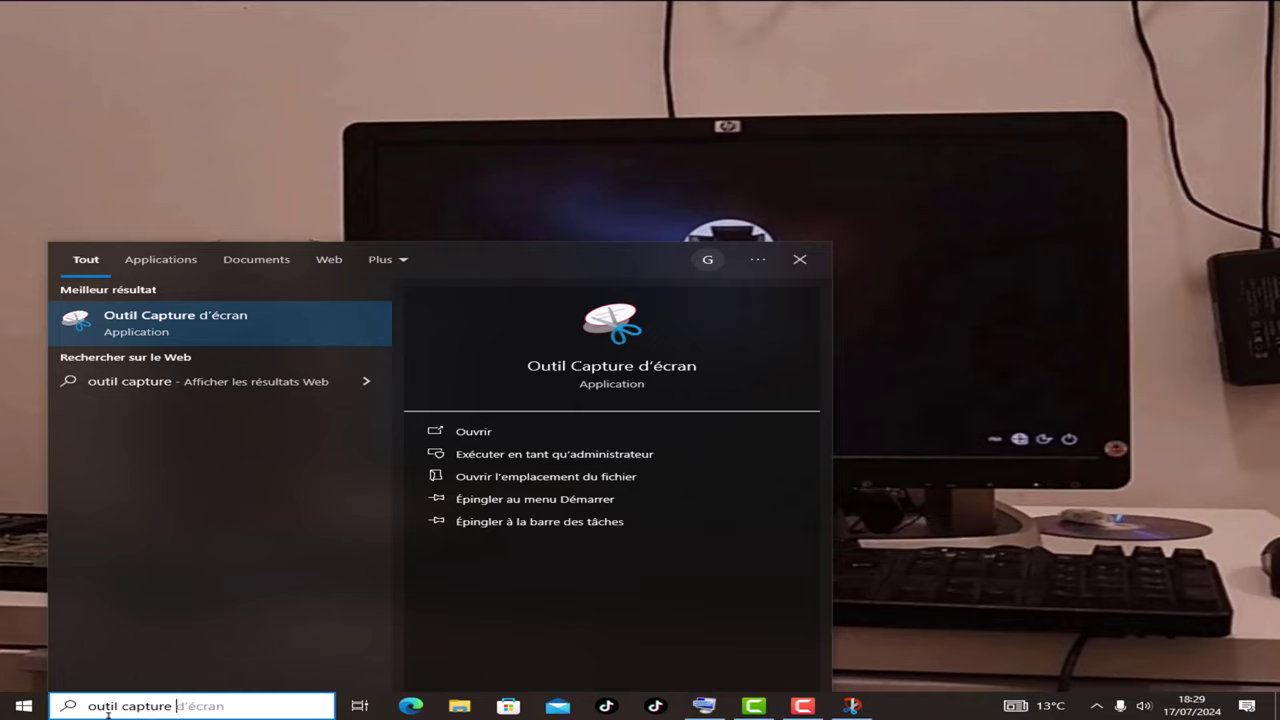
pyautogui.write(" d'")
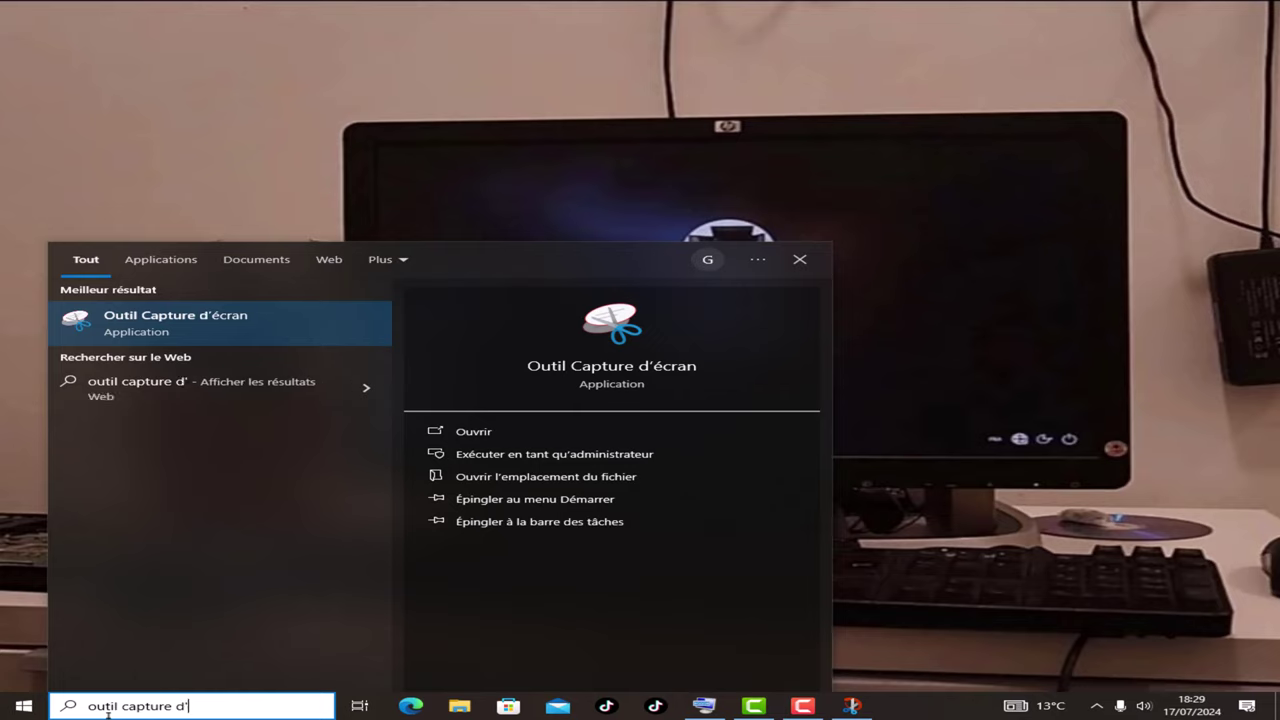
pyautogui.write('écran')
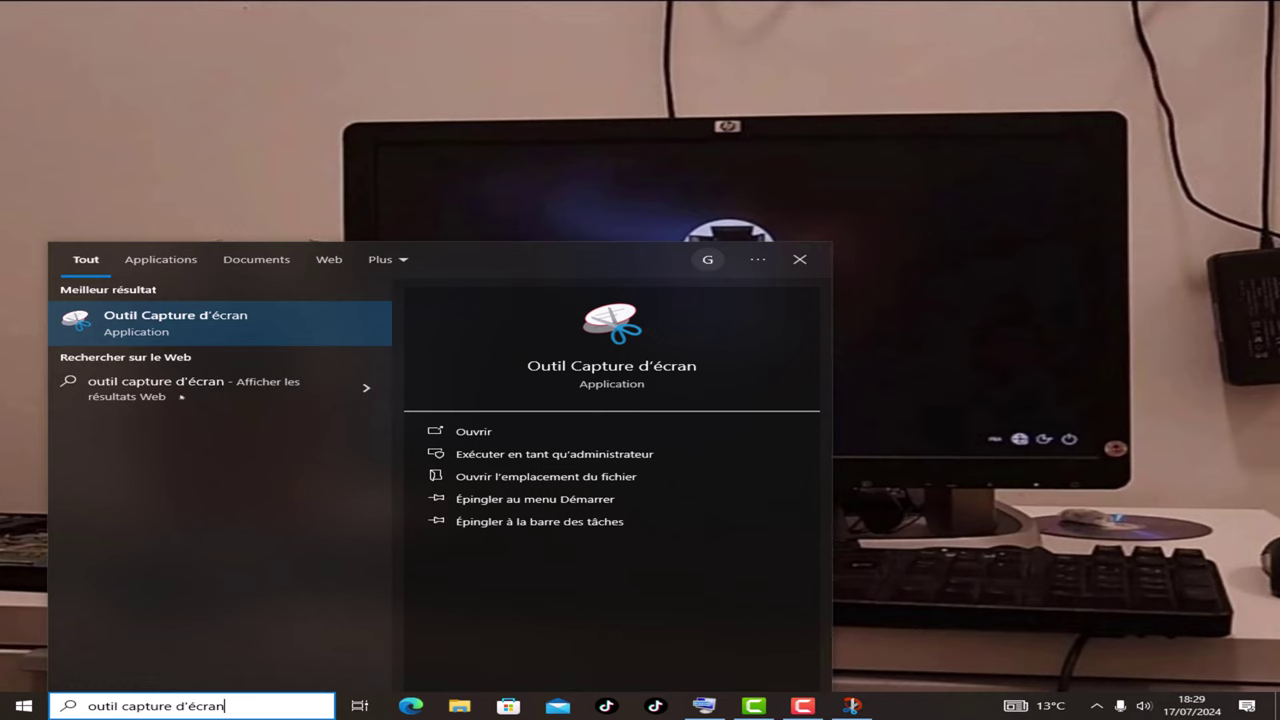
pyautogui.click(204, 318)
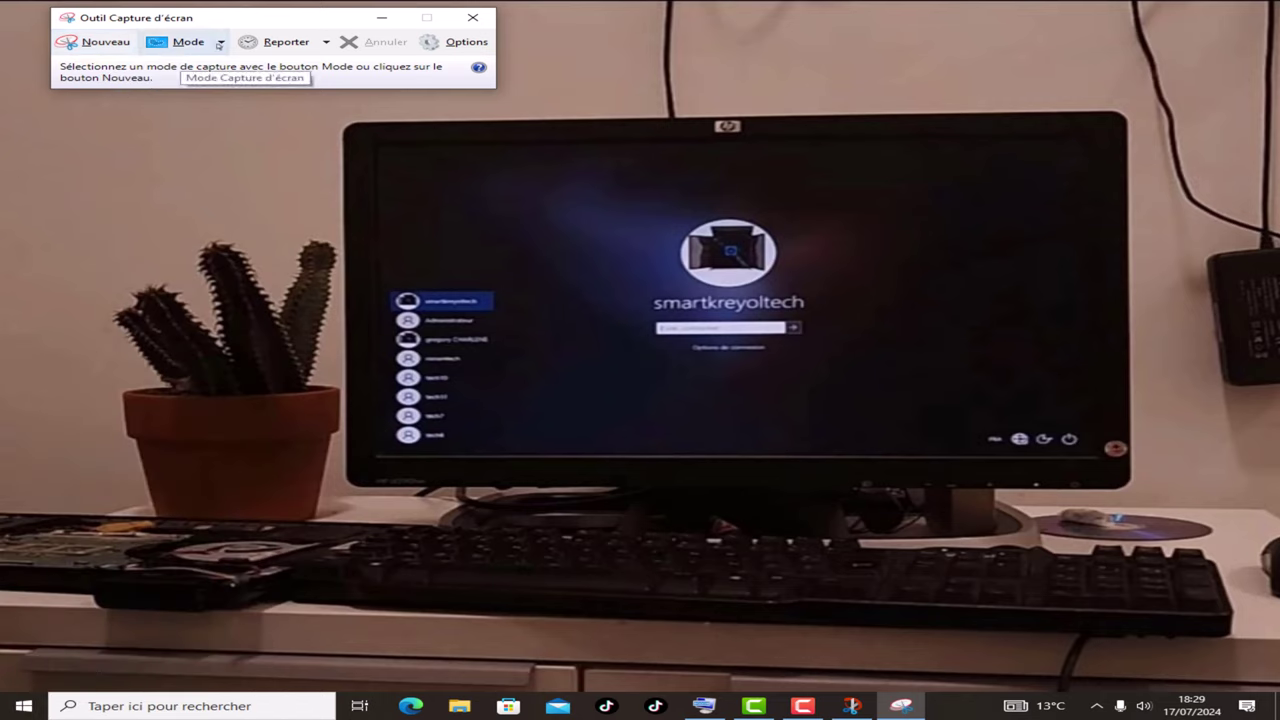
# Examine the available capture modes, the delay choices and the options of the capture tool
pyautogui.click(219, 44)
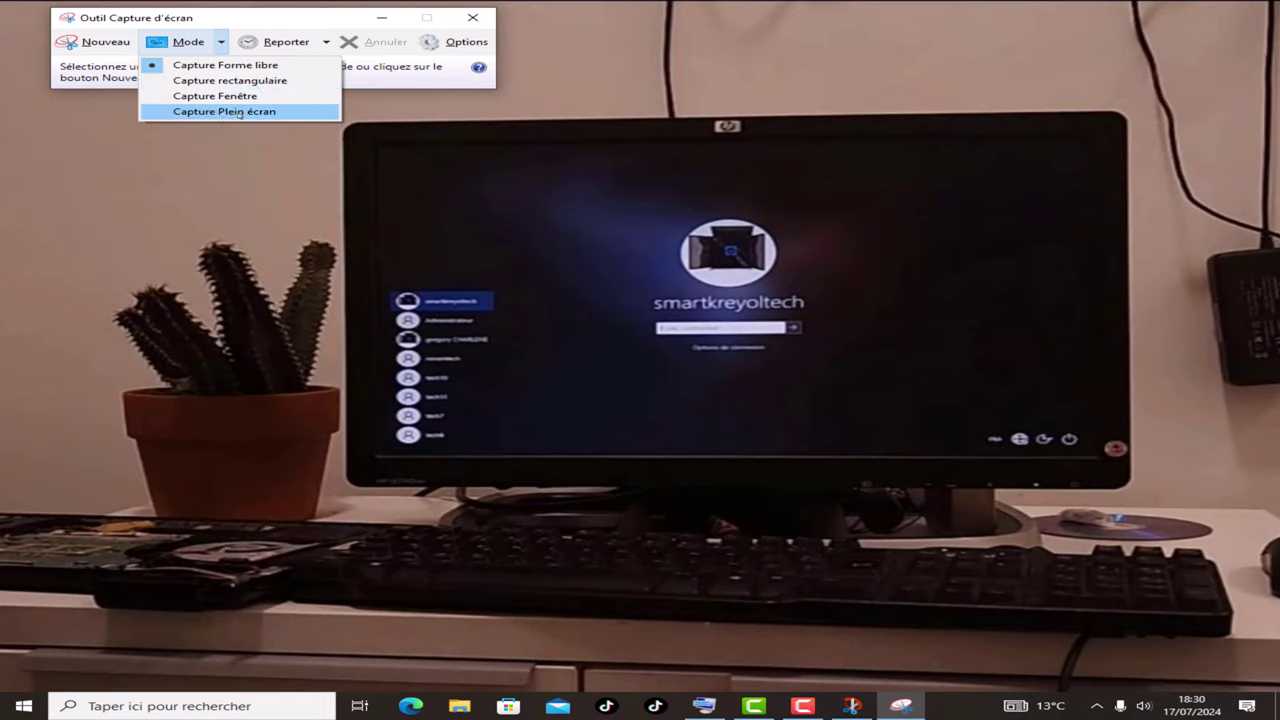
pyautogui.click(333, 20)
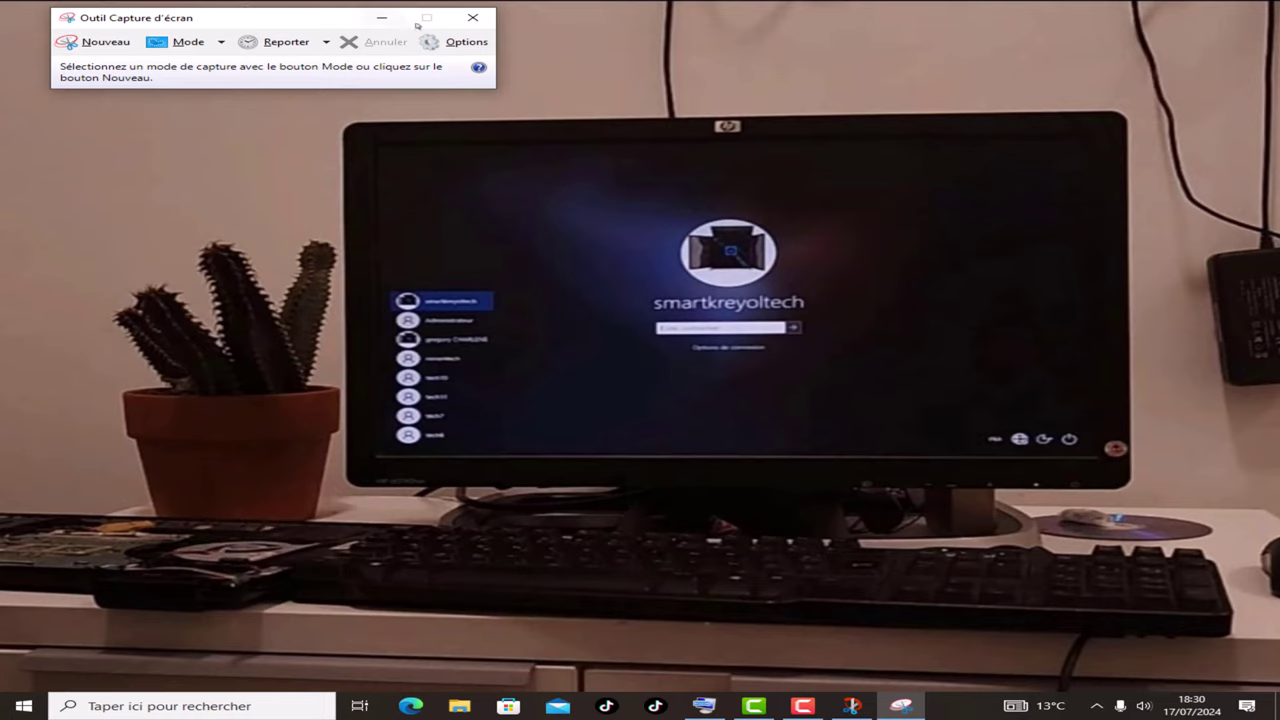
pyautogui.click(318, 45)
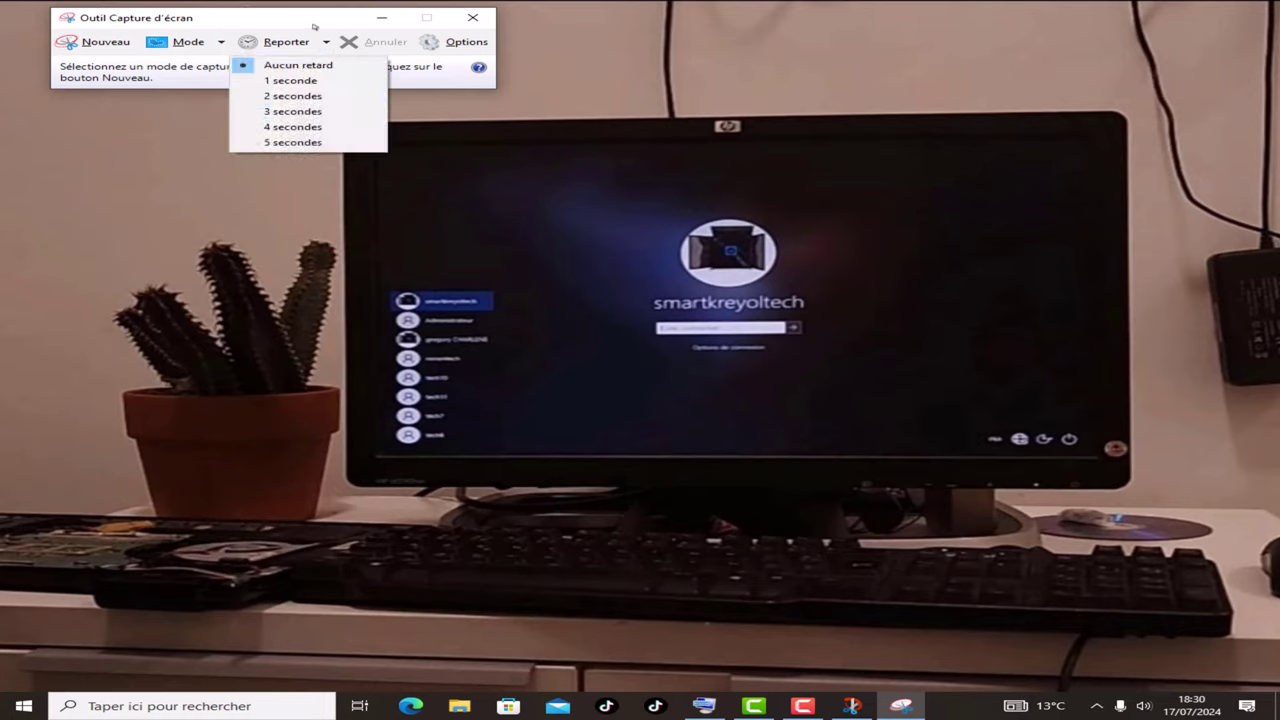
pyautogui.click(314, 26)
pyautogui.click(443, 41)
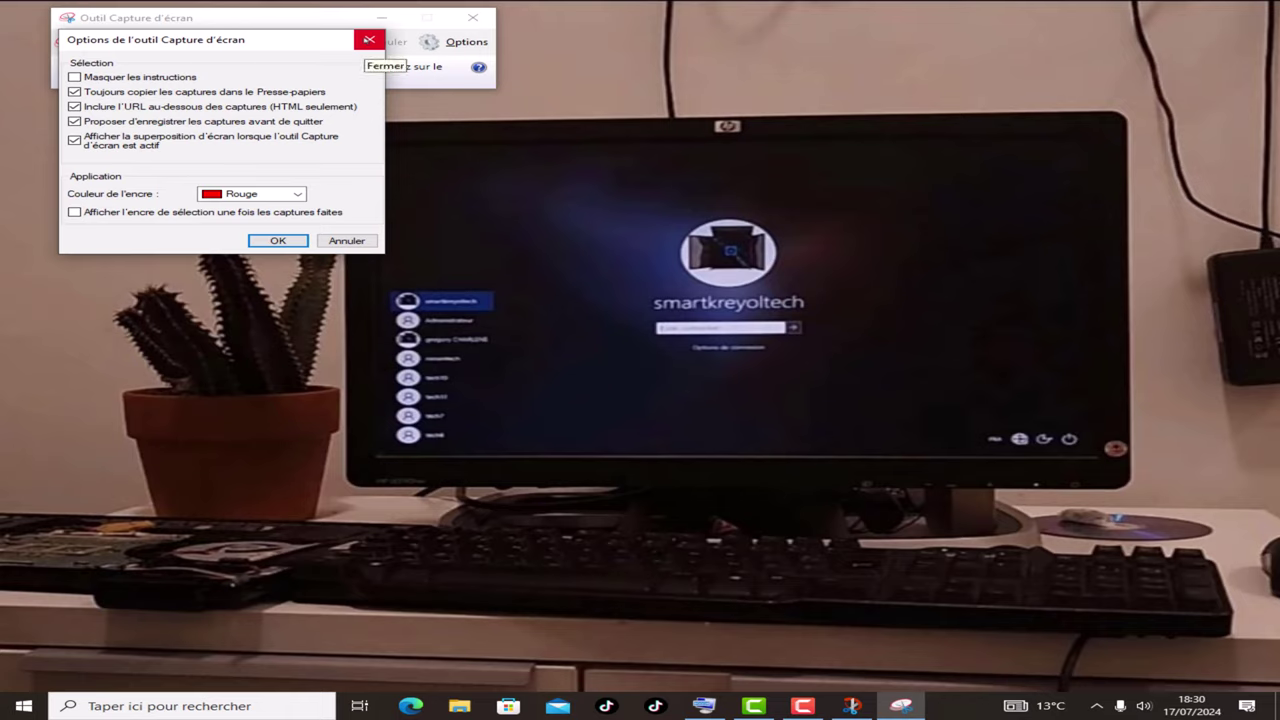
pyautogui.click(368, 40)
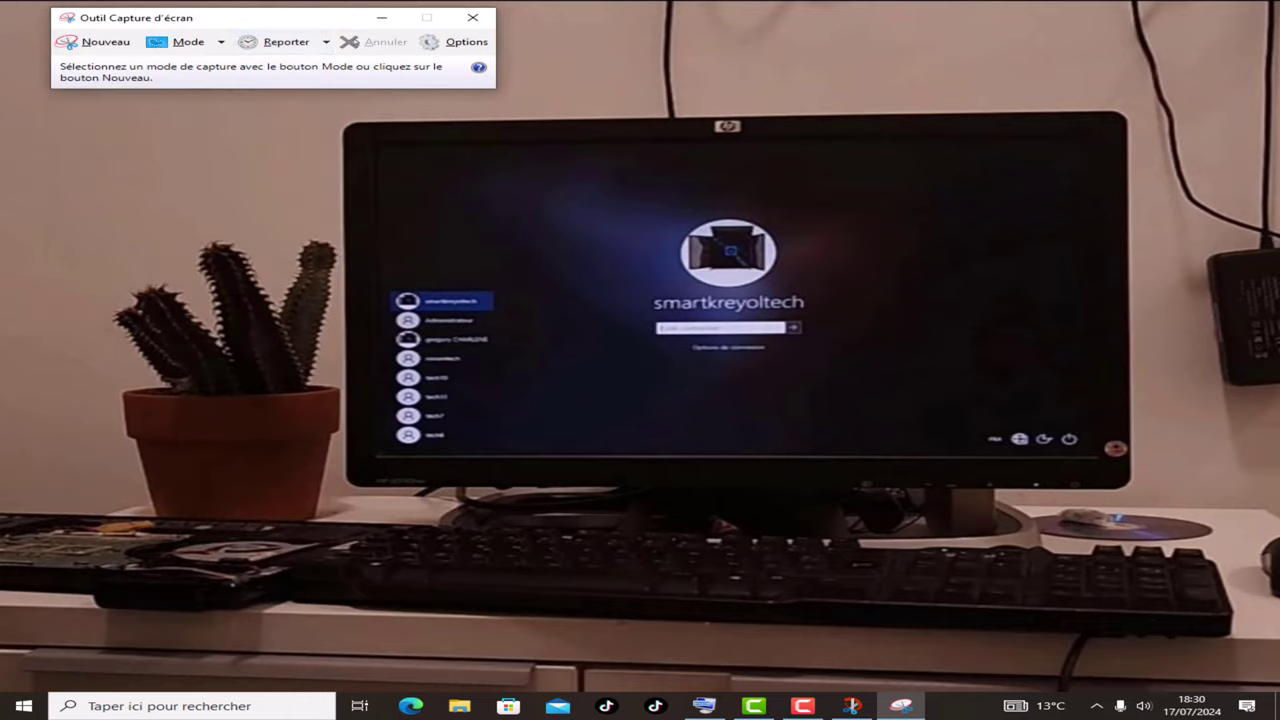
# Take a new free-form capture by tracing an outline around the HP monitor and the keyboard
pyautogui.click(127, 48)
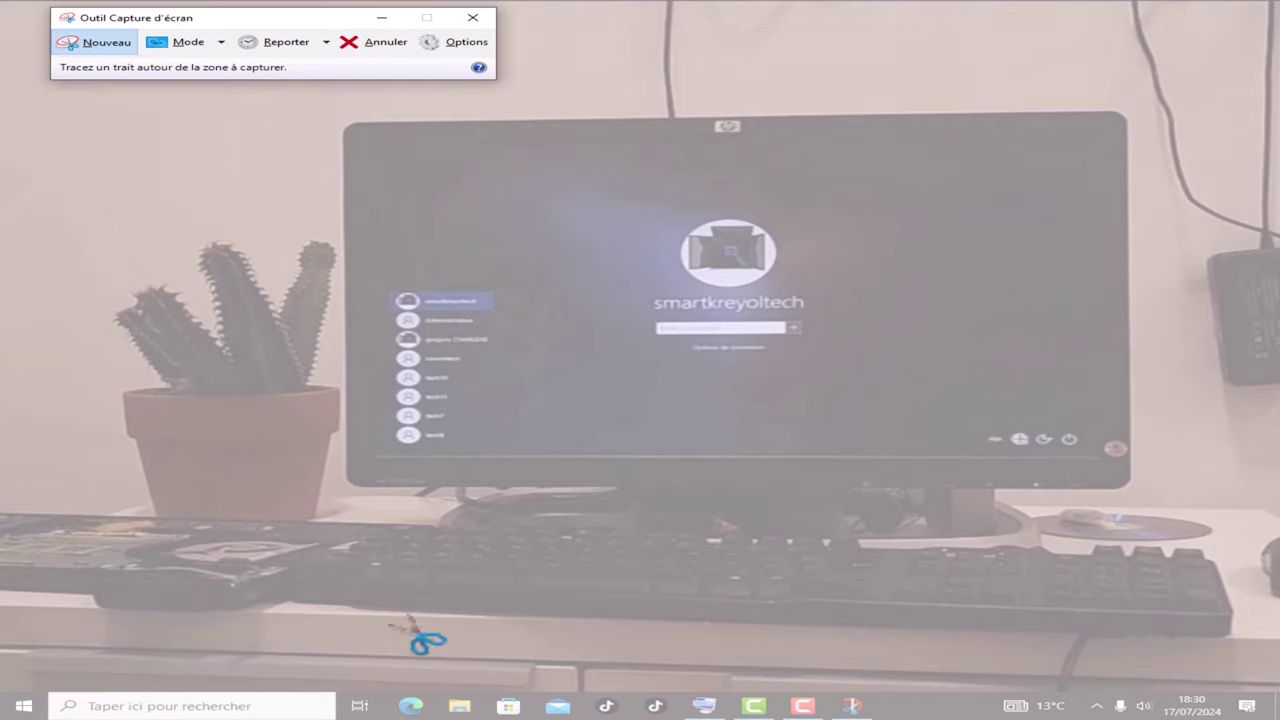
pyautogui.moveTo(355, 618)
pyautogui.mouseDown()
pyautogui.moveTo(1235, 642)
pyautogui.moveTo(1243, 625)
pyautogui.moveTo(1224, 598)
pyautogui.moveTo(1218, 528)
pyautogui.moveTo(1184, 457)
pyautogui.moveTo(1170, 205)
pyautogui.moveTo(1135, 108)
pyautogui.moveTo(843, 83)
pyautogui.mouseUp()
pyautogui.moveTo(697, 89)
pyautogui.mouseDown()
pyautogui.moveTo(366, 94)
pyautogui.moveTo(323, 111)
pyautogui.moveTo(309, 158)
pyautogui.moveTo(316, 395)
pyautogui.moveTo(335, 543)
pyautogui.moveTo(362, 620)
pyautogui.mouseUp()
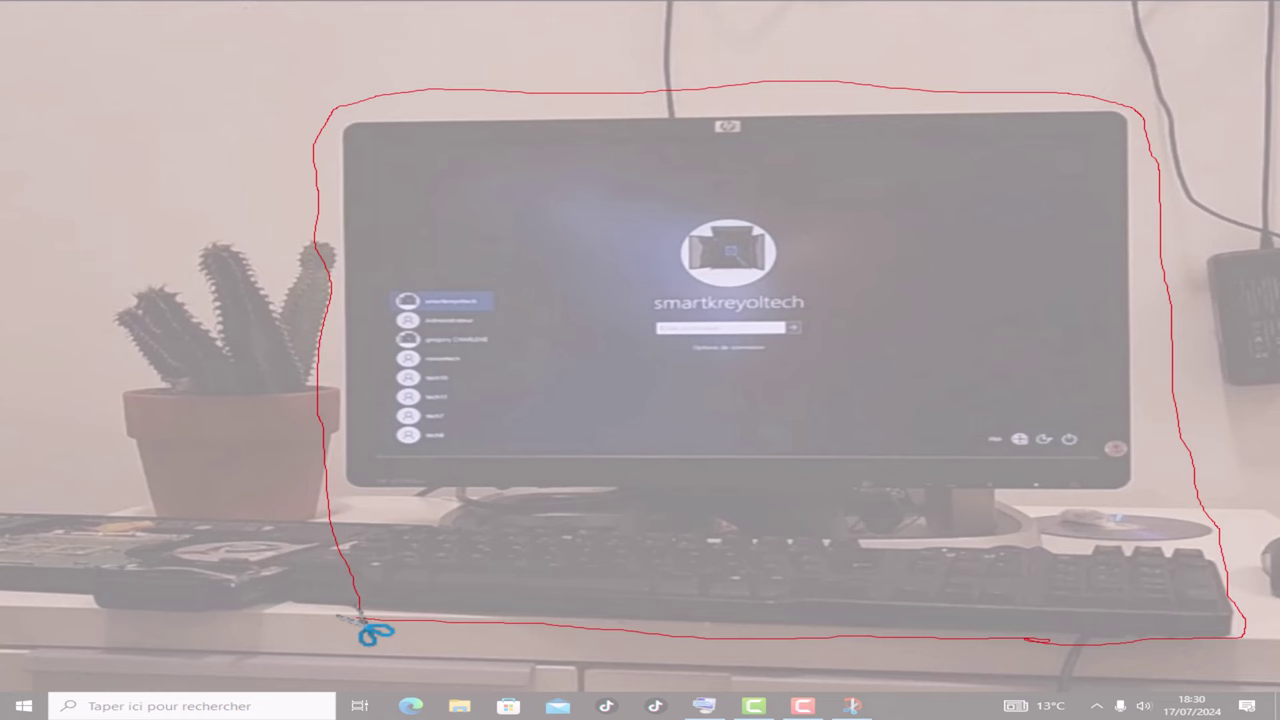
pyautogui.moveTo(362, 620); pyautogui.dragTo(362, 622)
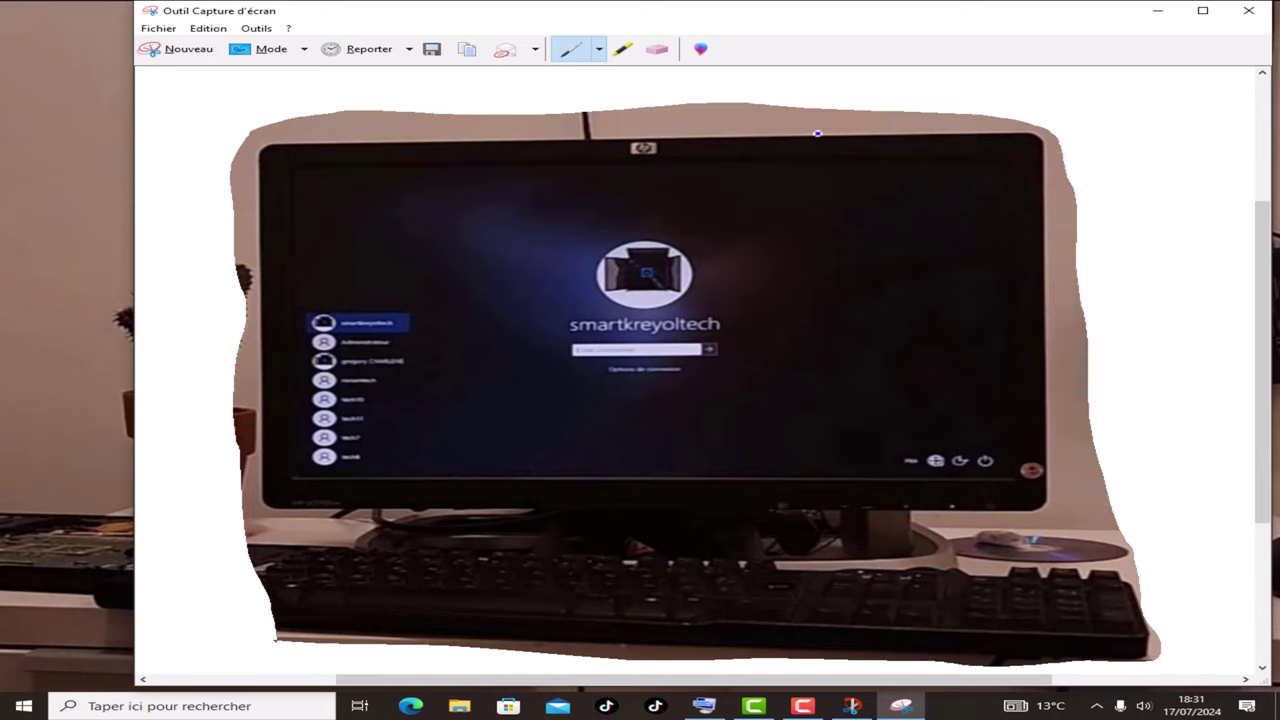
# Review the pen colours and the custom pen's colour, thickness and tip settings
pyautogui.click(600, 50)
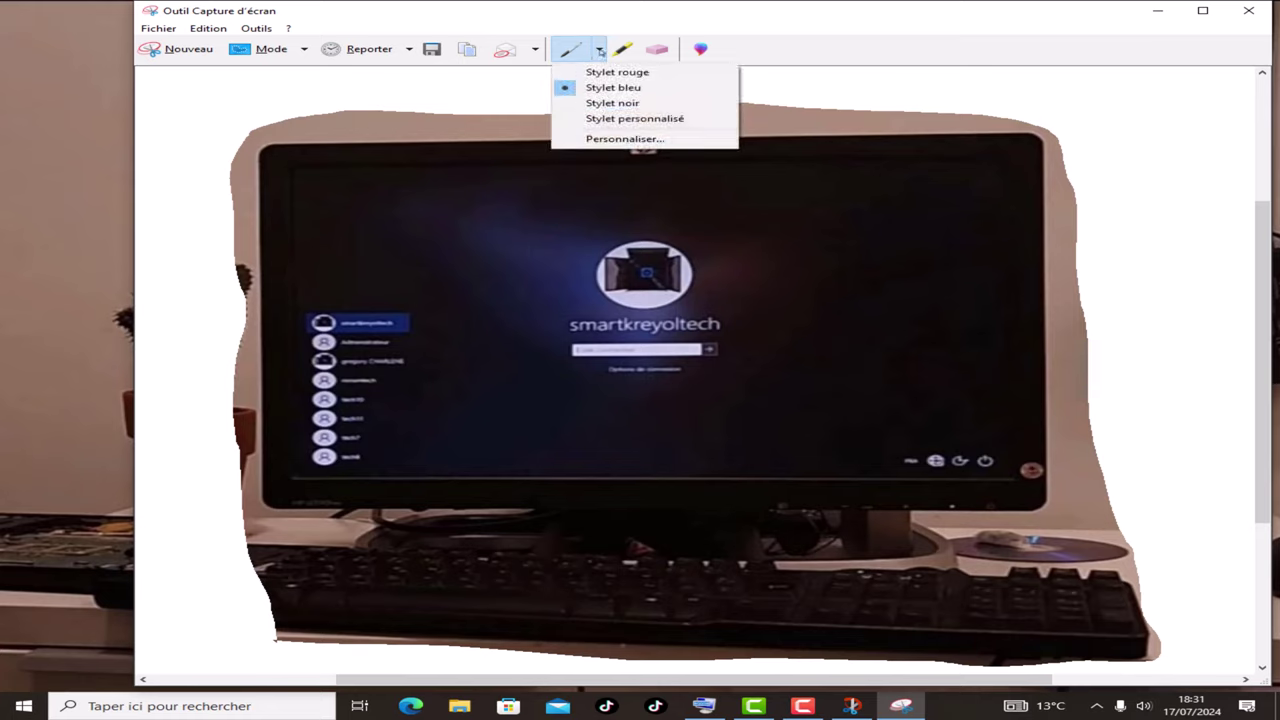
pyautogui.click(622, 139)
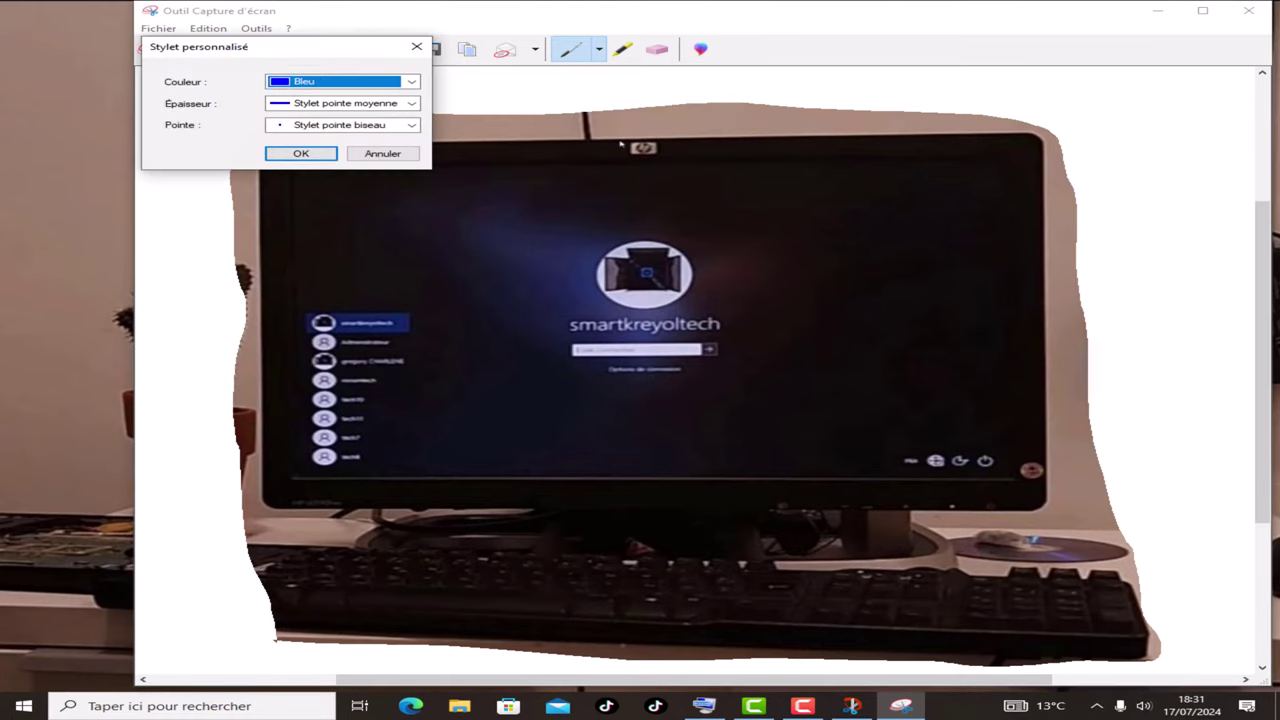
pyautogui.click(417, 46)
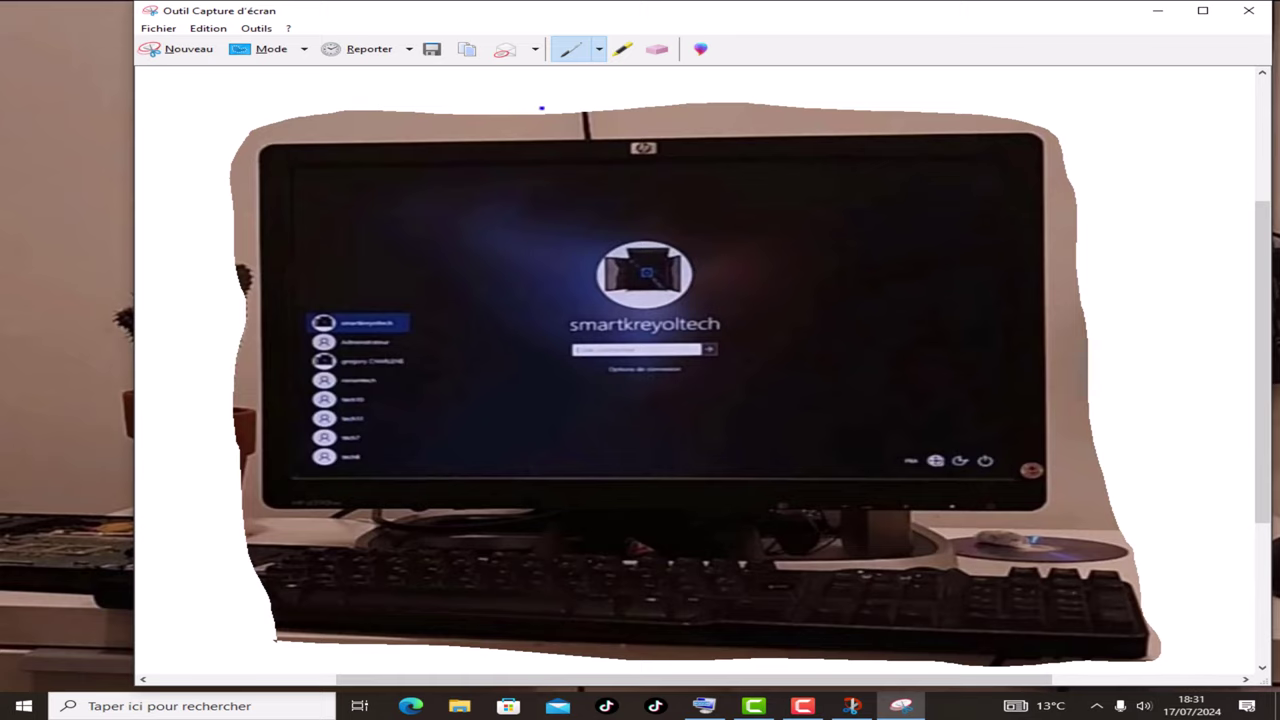
# Handwrite "Capture d'écran 2" with the blue pen in the blank area above the monitor in the capture
pyautogui.moveTo(396, 75)
pyautogui.mouseDown()
pyautogui.moveTo(380, 106)
pyautogui.moveTo(452, 108)
pyautogui.moveTo(428, 93)
pyautogui.moveTo(462, 112)
pyautogui.moveTo(470, 88)
pyautogui.moveTo(478, 116)
pyautogui.moveTo(476, 86)
pyautogui.moveTo(498, 105)
pyautogui.moveTo(479, 108)
pyautogui.moveTo(536, 114)
pyautogui.moveTo(520, 87)
pyautogui.moveTo(560, 108)
pyautogui.mouseUp()
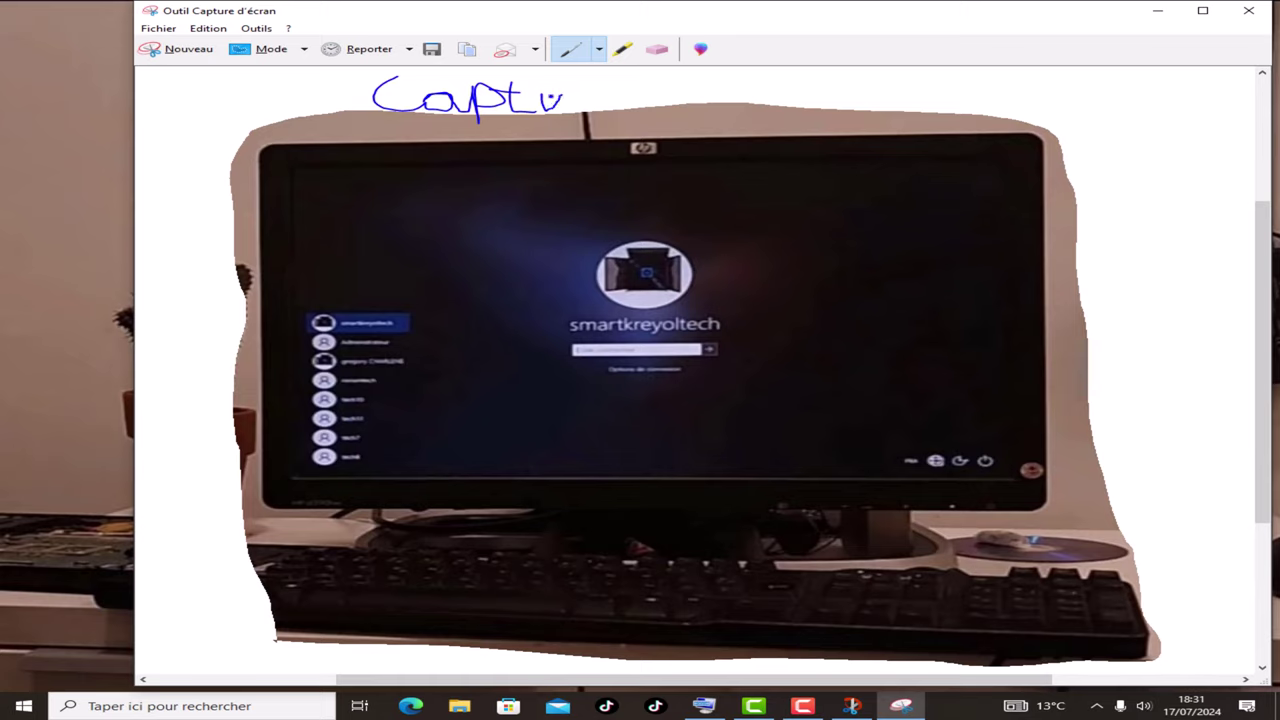
pyautogui.moveTo(575, 95); pyautogui.dragTo(575, 110)
pyautogui.moveTo(576, 96)
pyautogui.mouseDown()
pyautogui.moveTo(592, 84)
pyautogui.moveTo(598, 100)
pyautogui.mouseUp()
pyautogui.moveTo(609, 86)
pyautogui.mouseDown()
pyautogui.moveTo(636, 86)
pyautogui.moveTo(627, 93)
pyautogui.mouseUp()
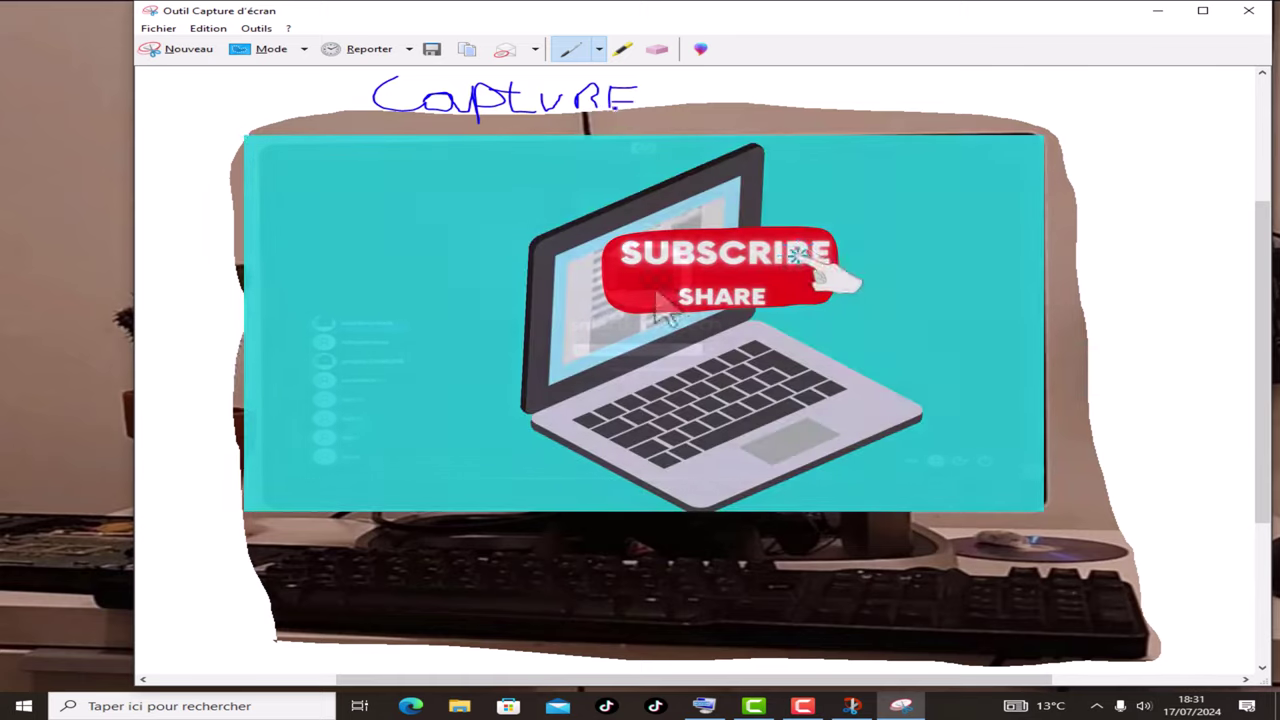
pyautogui.moveTo(607, 111)
pyautogui.mouseDown()
pyautogui.moveTo(682, 86)
pyautogui.moveTo(660, 79)
pyautogui.mouseUp()
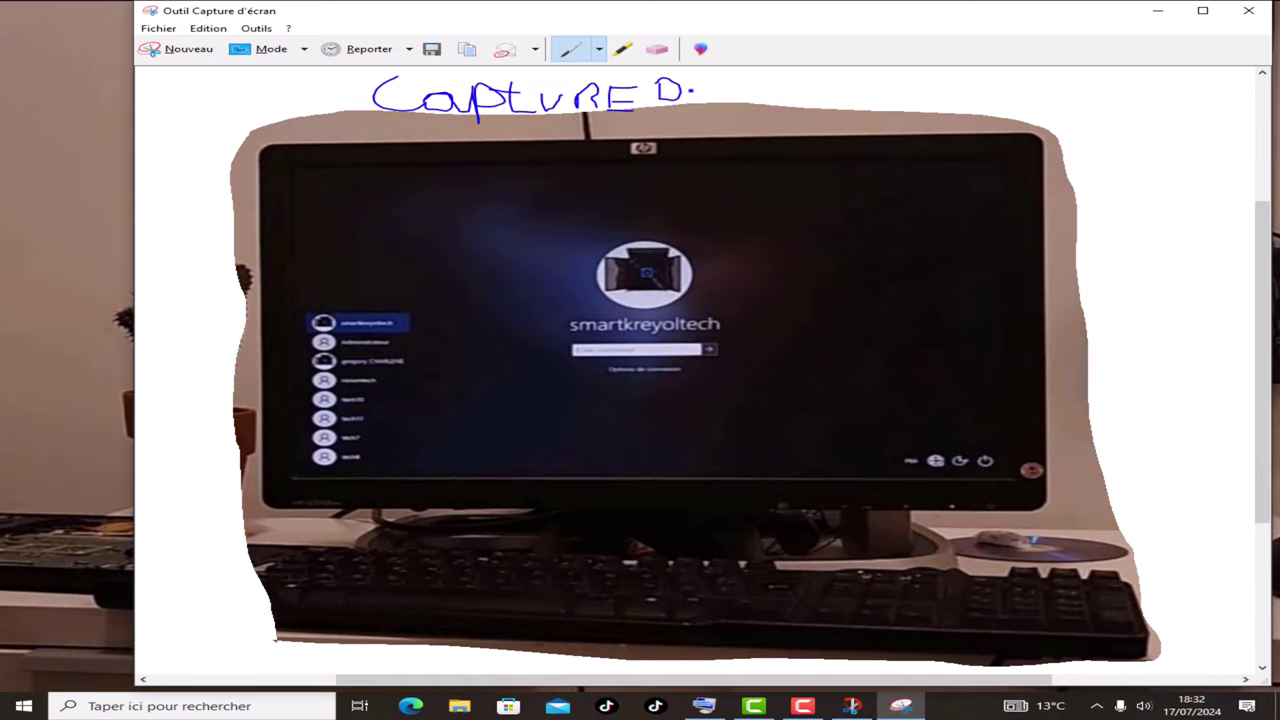
pyautogui.moveTo(688, 92)
pyautogui.mouseDown()
pyautogui.moveTo(706, 75)
pyautogui.moveTo(738, 100)
pyautogui.moveTo(748, 86)
pyautogui.moveTo(806, 92)
pyautogui.mouseUp()
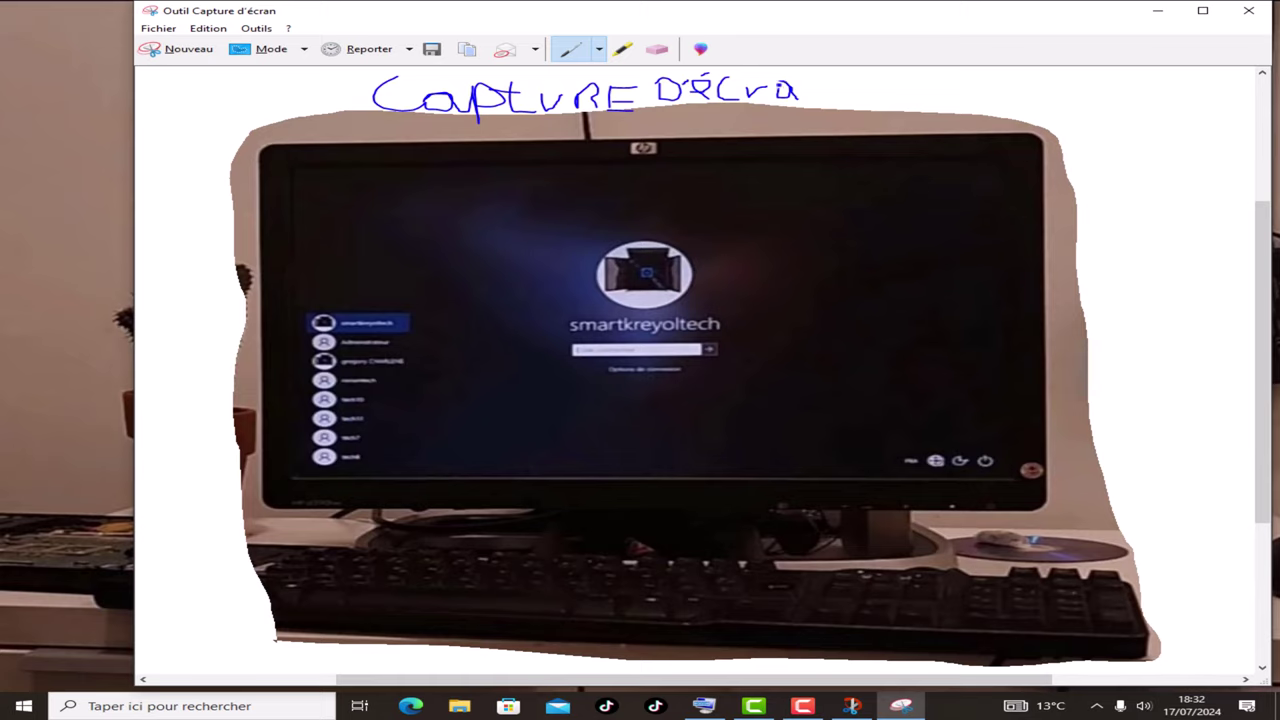
pyautogui.click(811, 103)
pyautogui.moveTo(811, 82); pyautogui.dragTo(824, 101)
pyautogui.click(845, 84)
pyautogui.moveTo(850, 78); pyautogui.dragTo(866, 102)
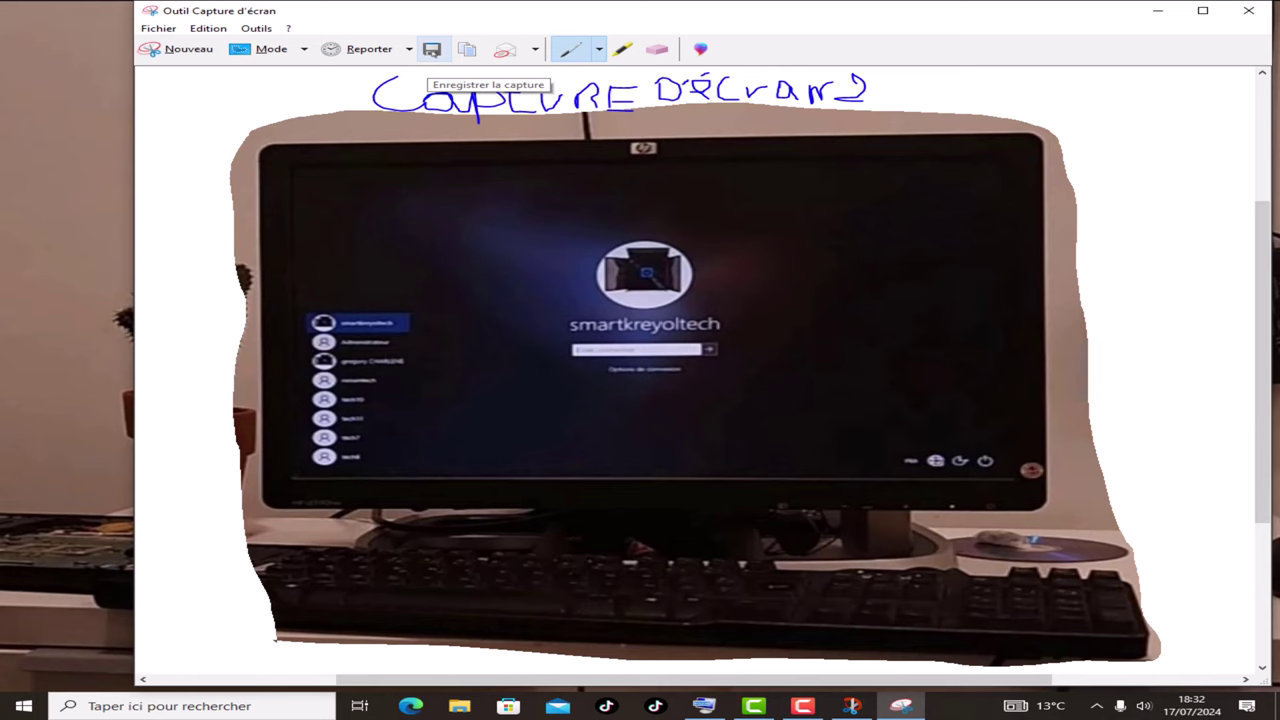
# Start saving the capture into Desktop > TUTO > Nouveau dossier and check the available file types
pyautogui.click(432, 49)
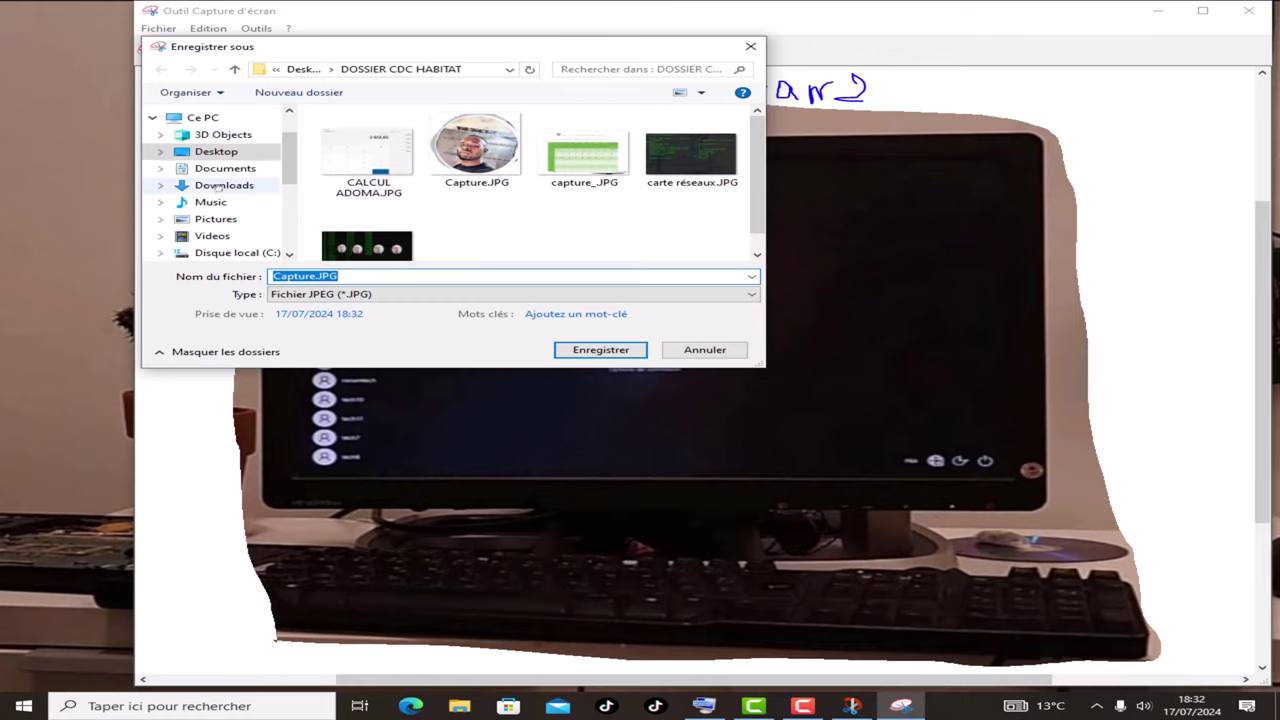
pyautogui.click(218, 152)
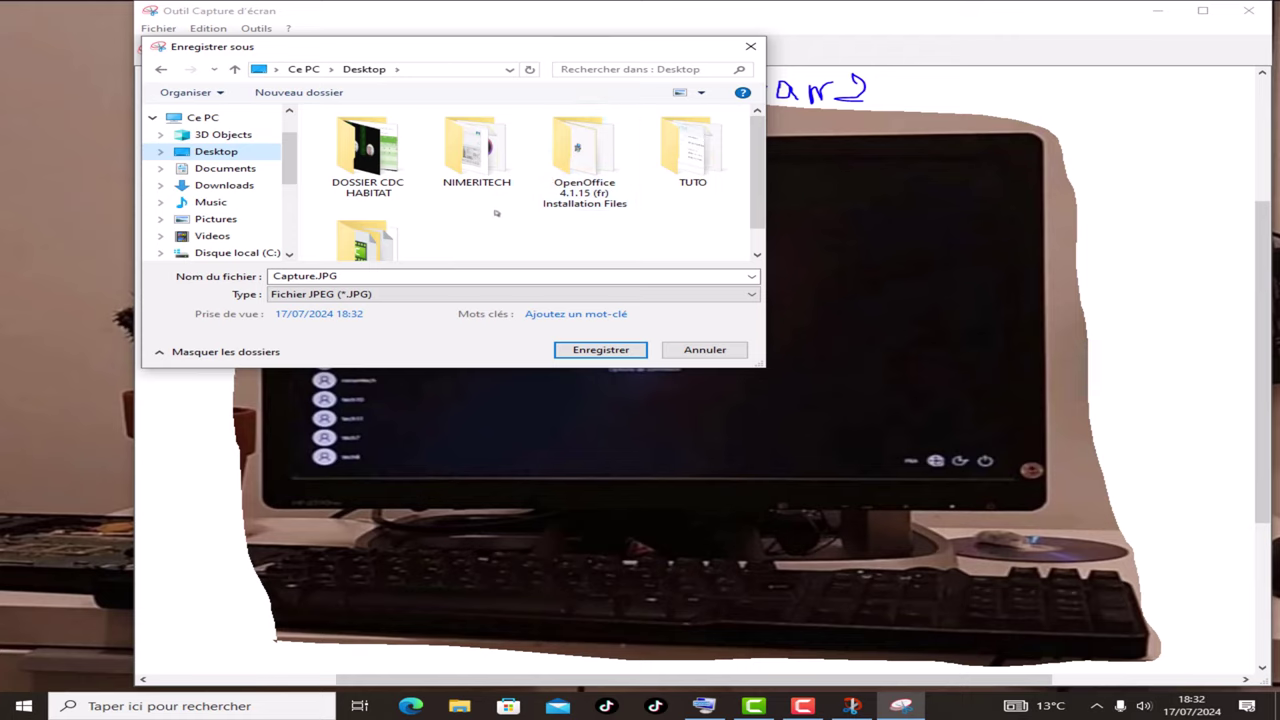
pyautogui.scroll(-1, 486, 226)
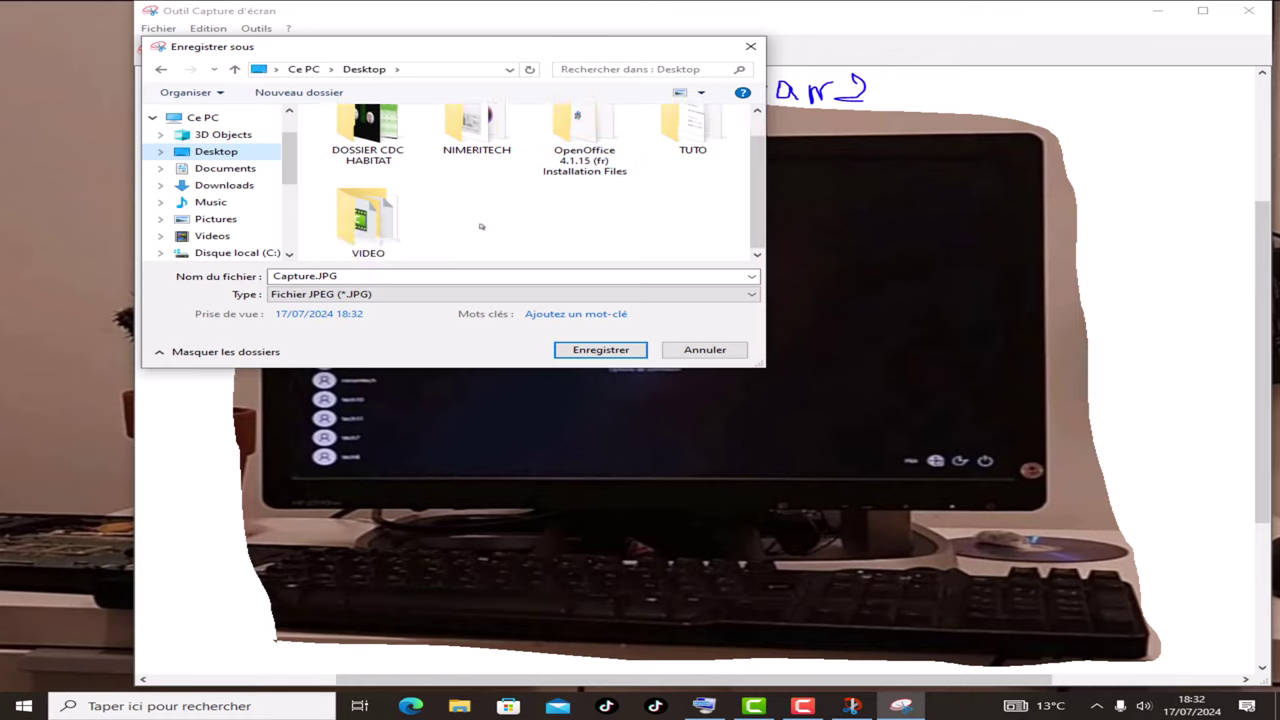
pyautogui.scroll(1, 443, 208)
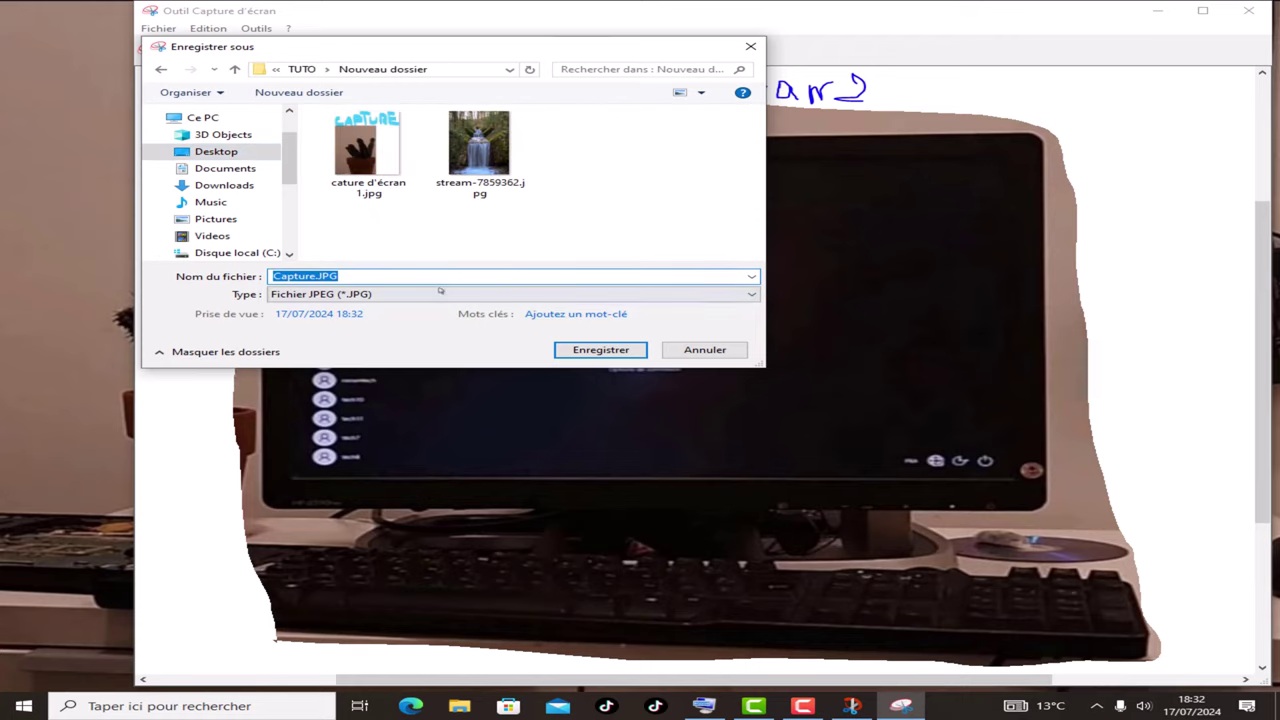
pyautogui.click(442, 293)
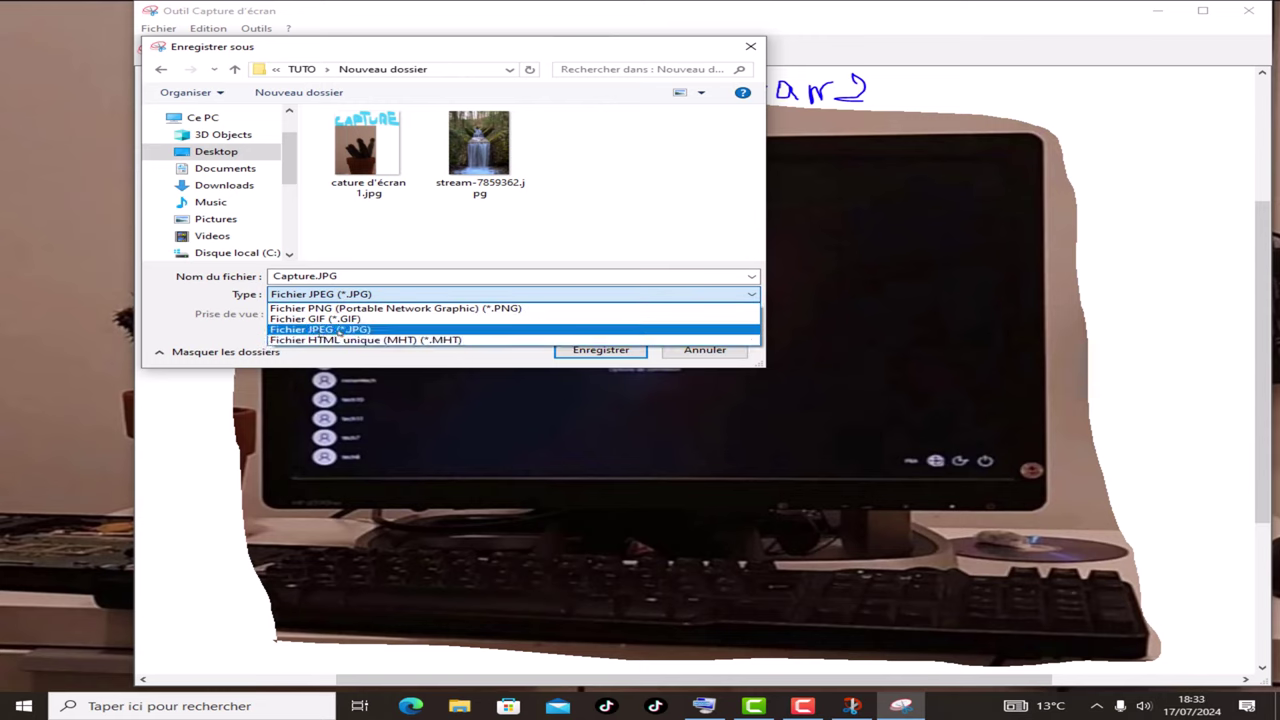
pyautogui.click(380, 293)
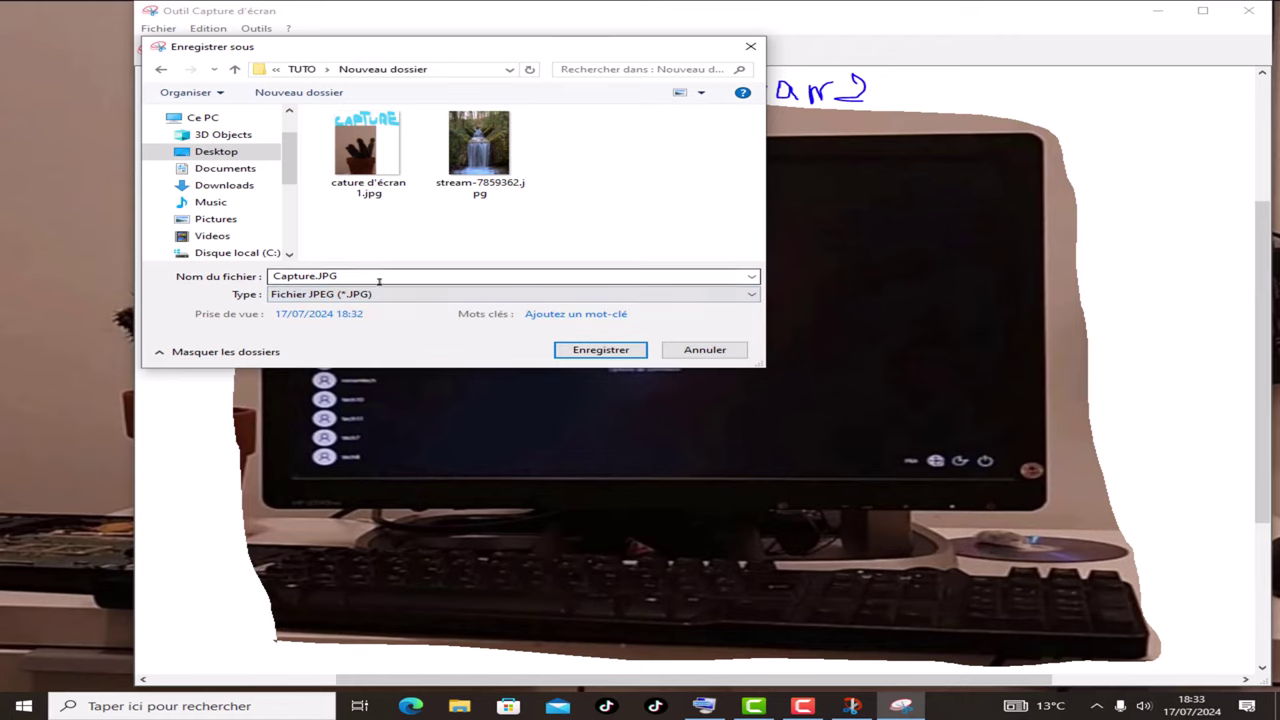
# Name the file "capture d'écran 2" and save it as a JPEG
pyautogui.click(398, 277)
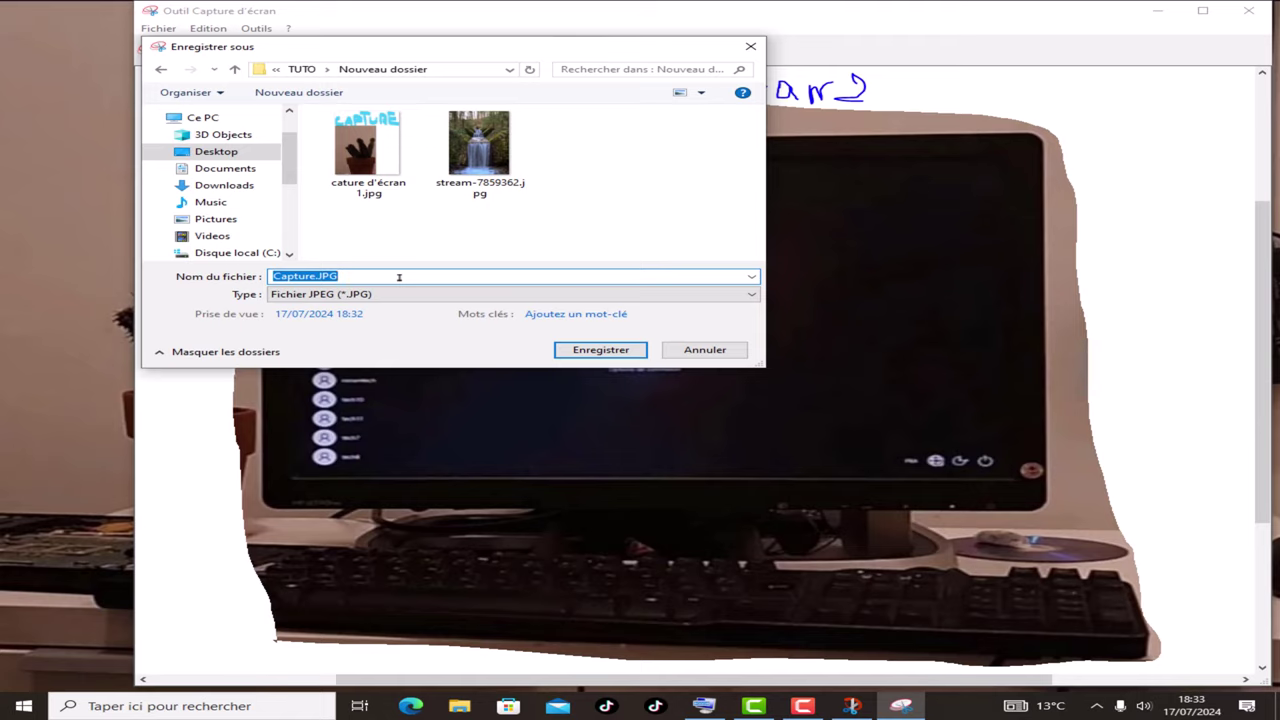
pyautogui.write('captur')
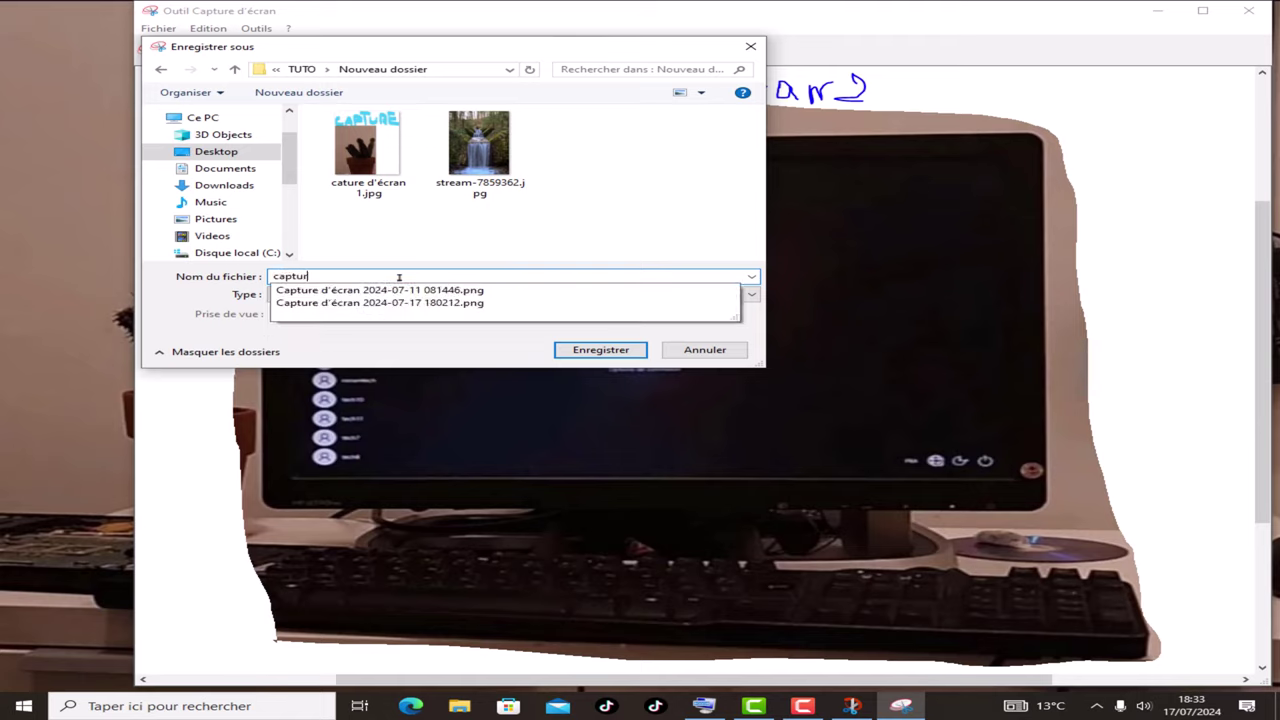
pyautogui.write("e d'éc")
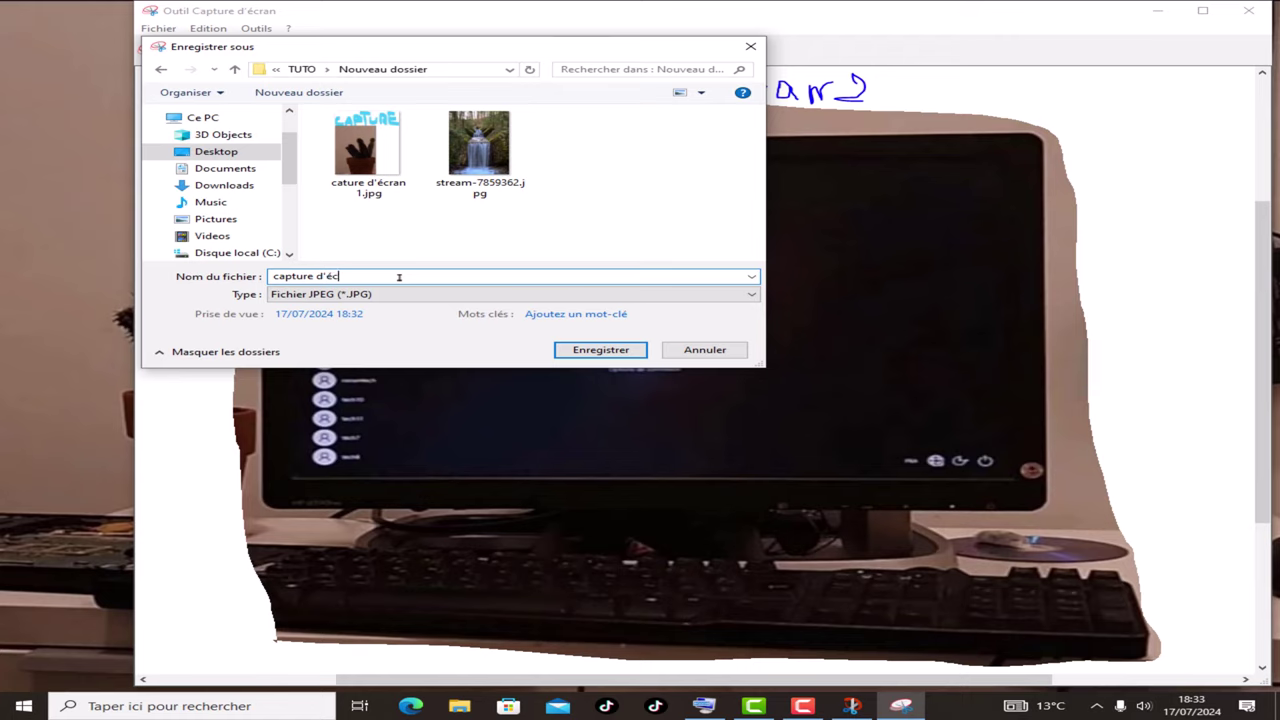
pyautogui.write('ran 2')
pyautogui.click(593, 351)
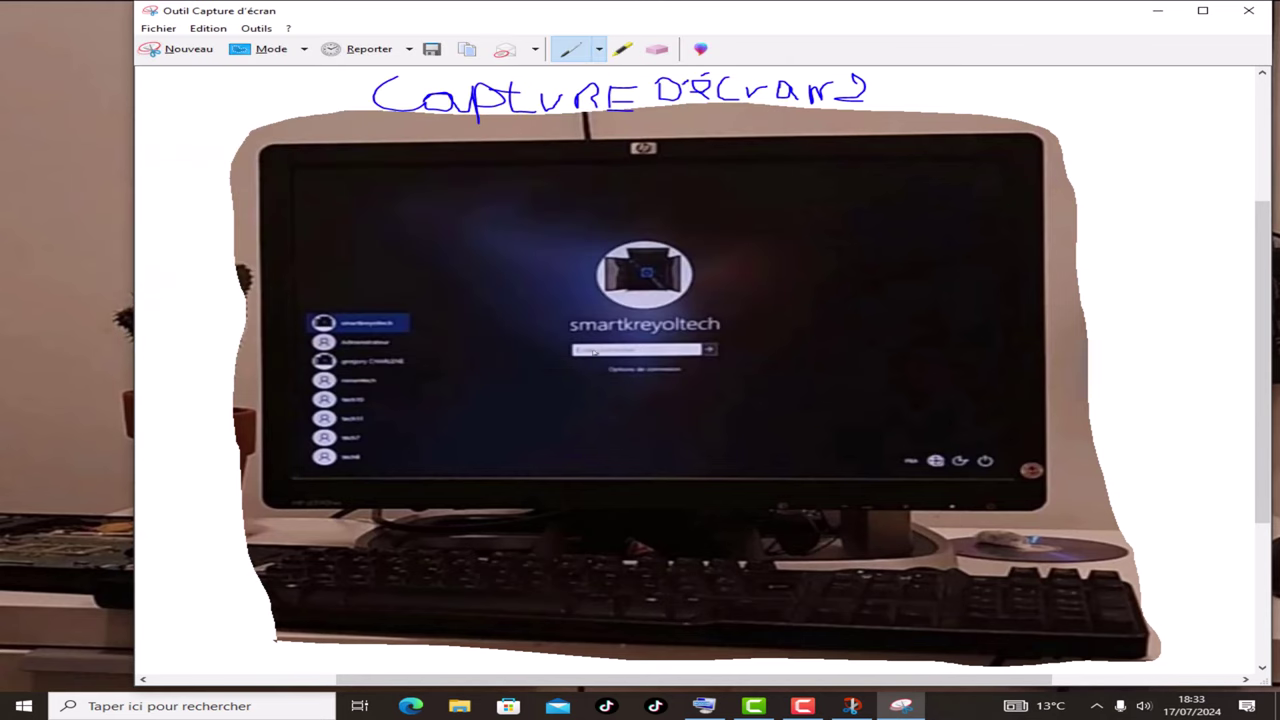
# Maximize the capture window, start a new capture and take it in full-screen mode (Capture Plein écran)
pyautogui.click(1203, 11)
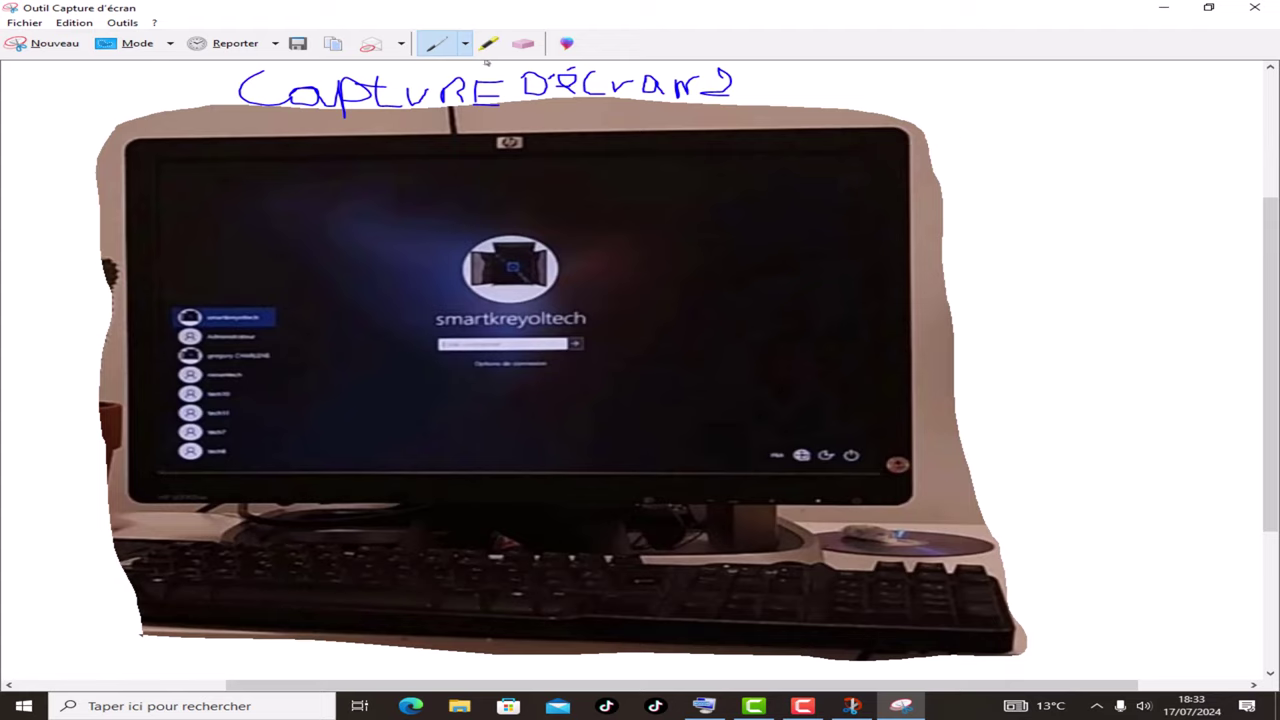
pyautogui.click(50, 48)
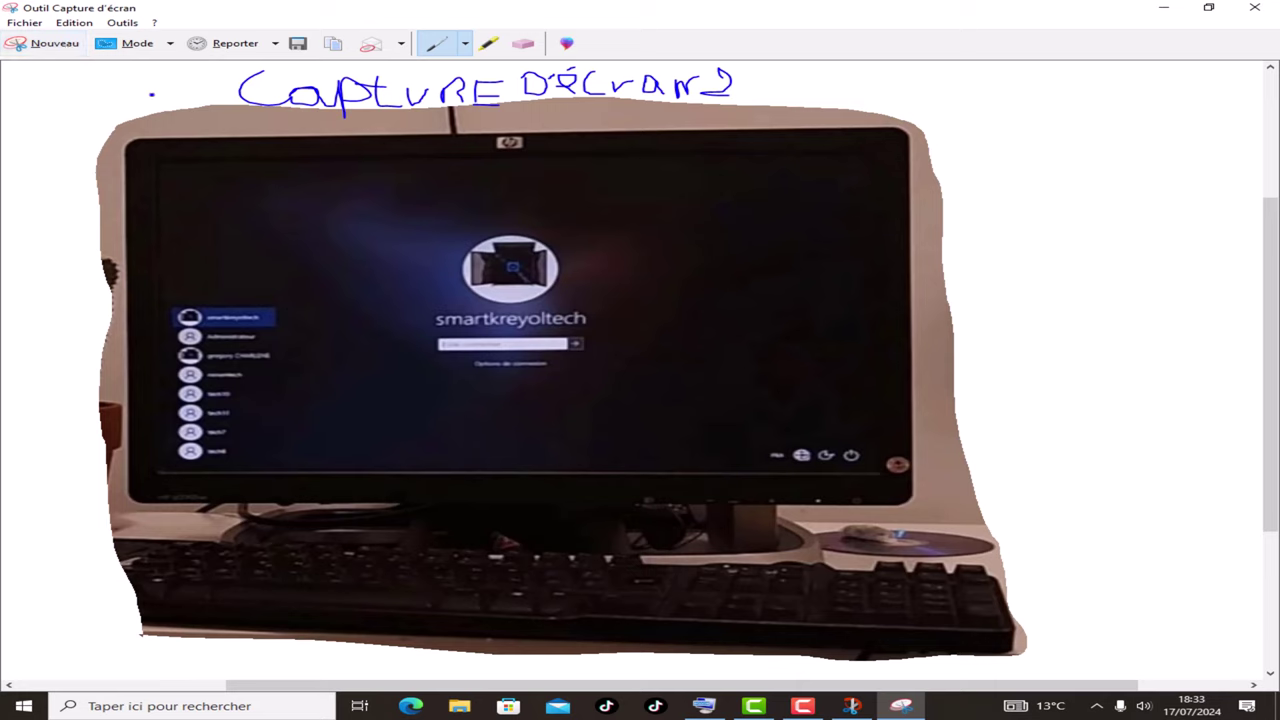
pyautogui.click(55, 44)
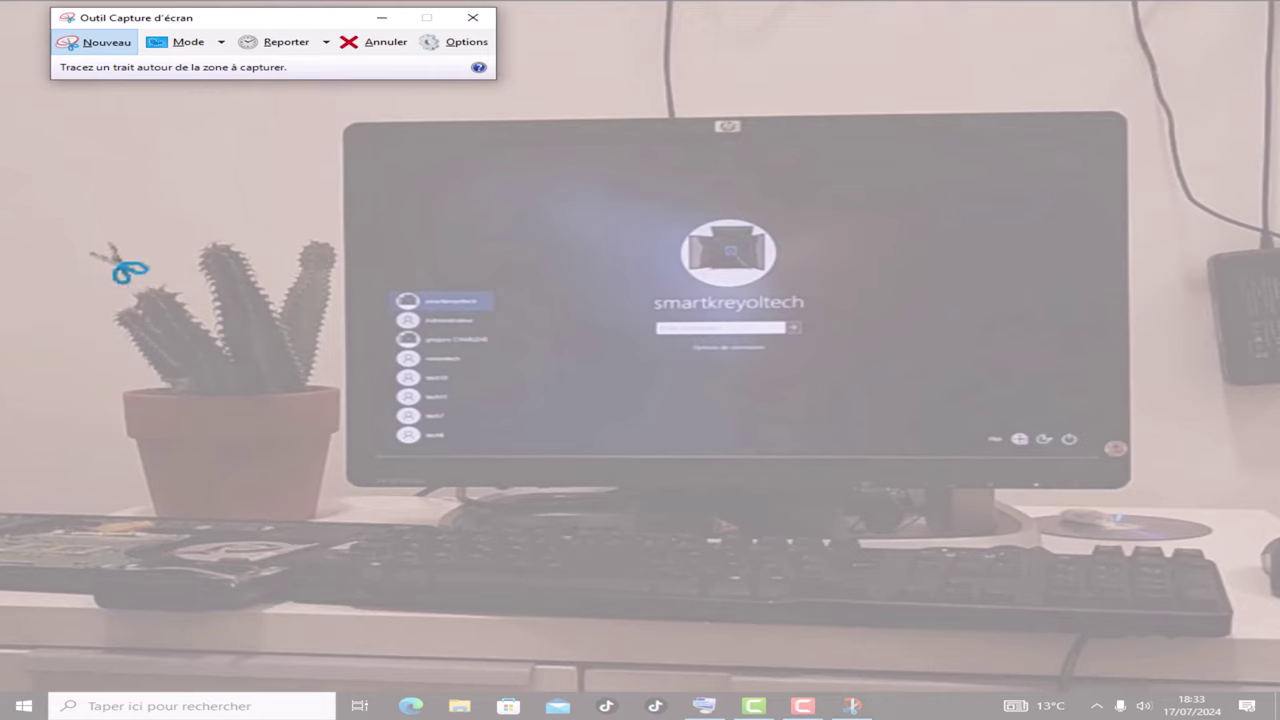
pyautogui.click(221, 43)
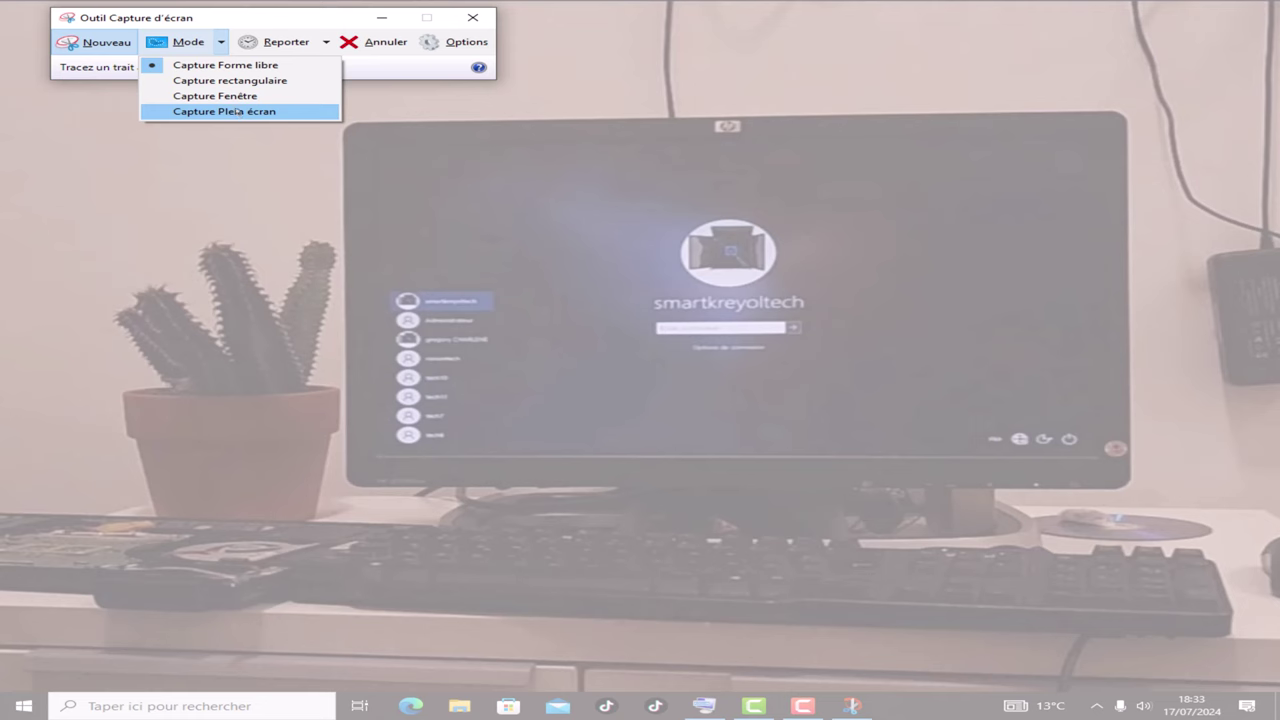
pyautogui.click(219, 111)
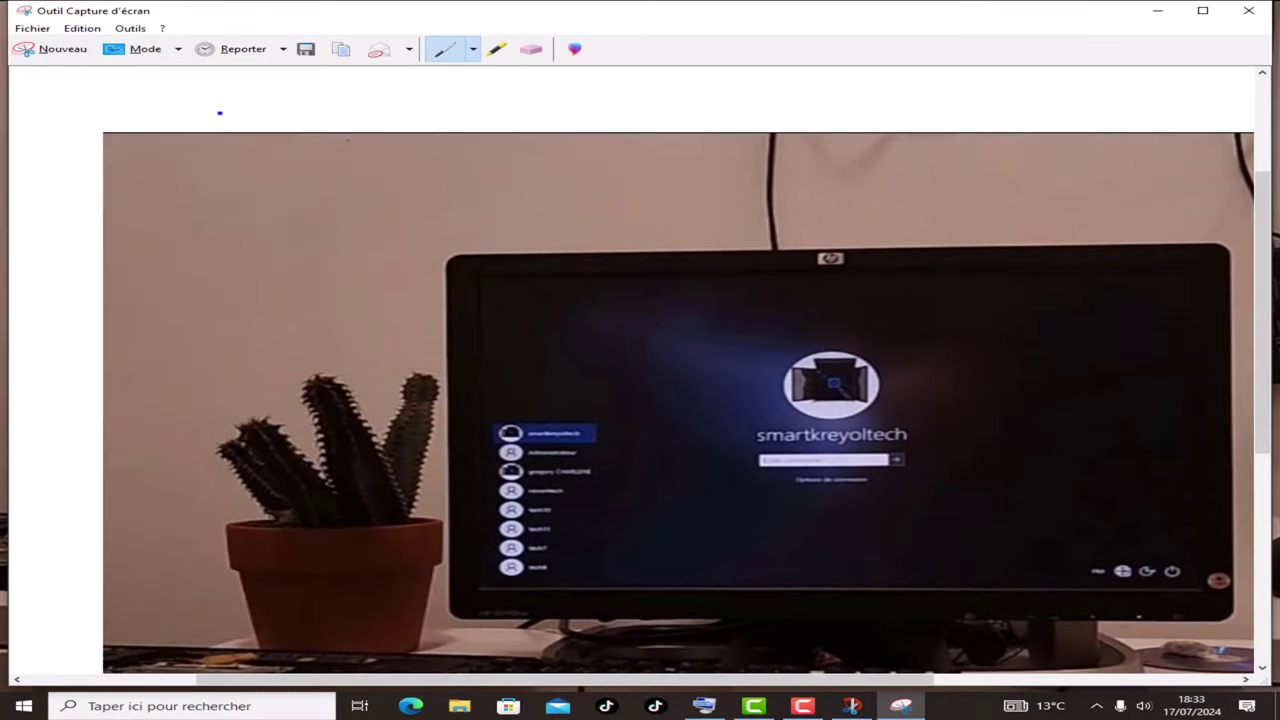
# Look over the full-screen capture from top to bottom and check the capture modes offered
pyautogui.scroll(-3, 907, 301)
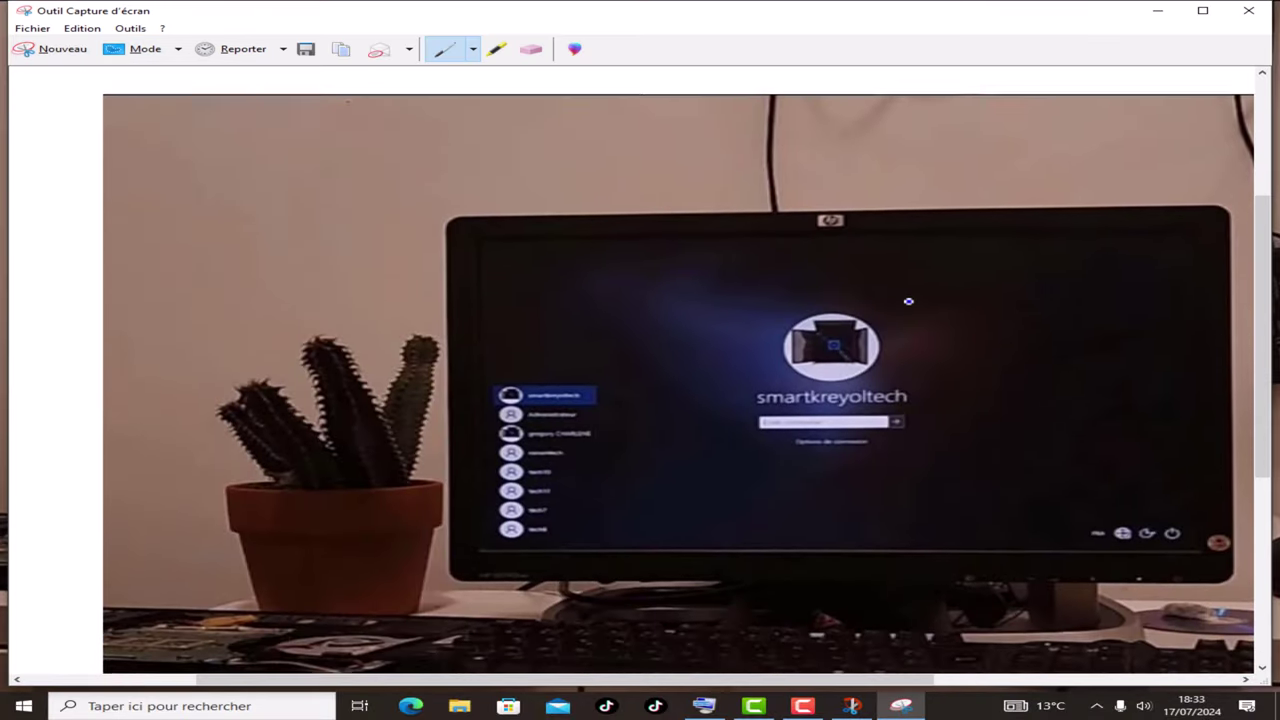
pyautogui.scroll(1, 907, 301)
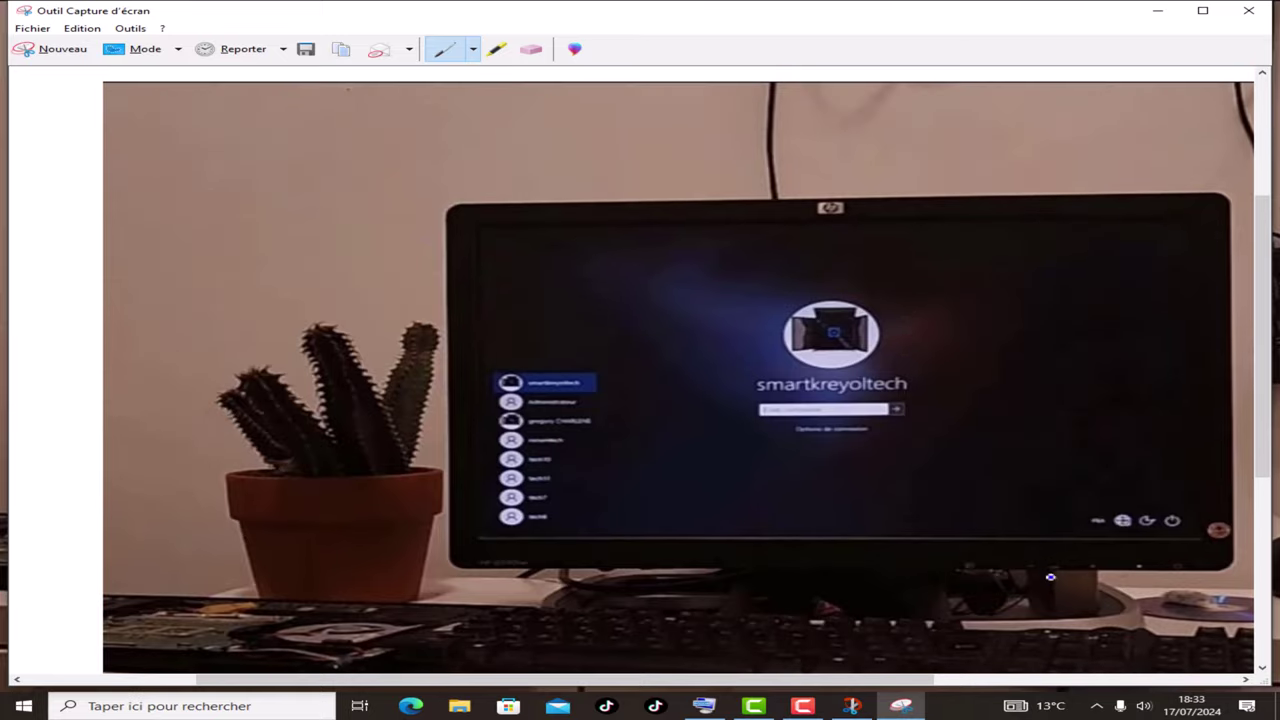
pyautogui.scroll(-2, 711, 630)
pyautogui.scroll(-1, 711, 630)
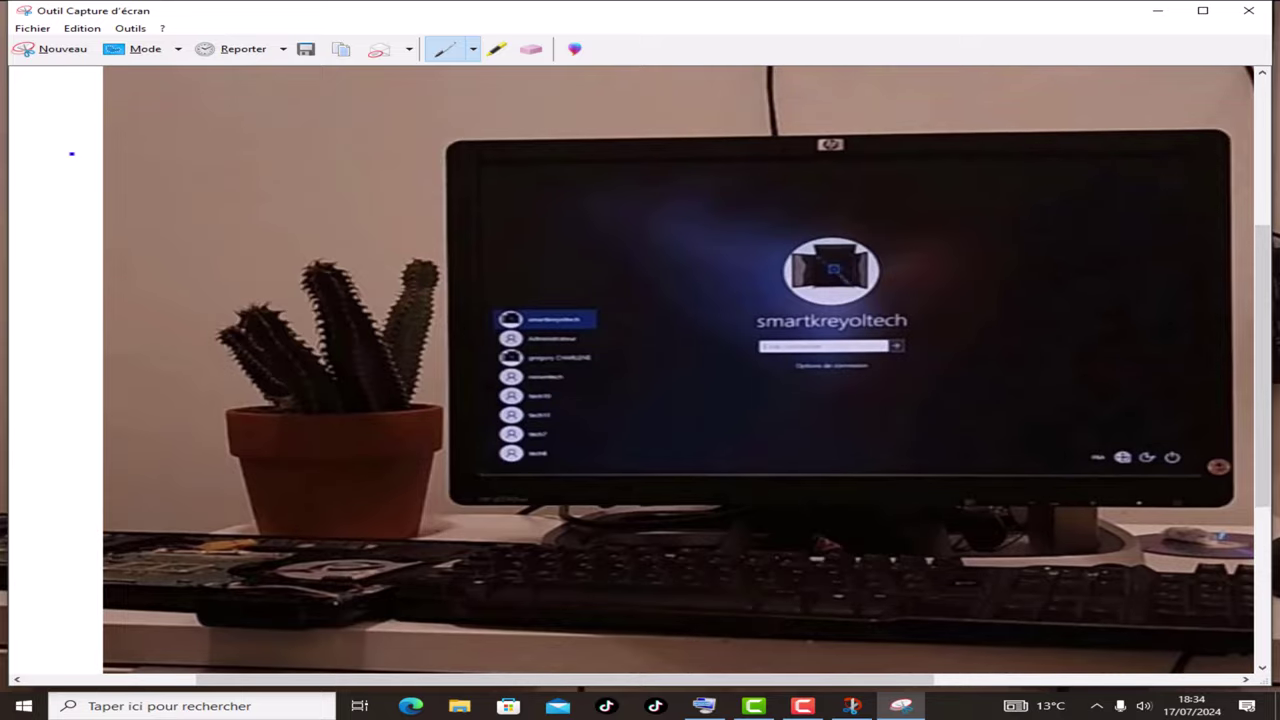
pyautogui.scroll(2, 466, 366)
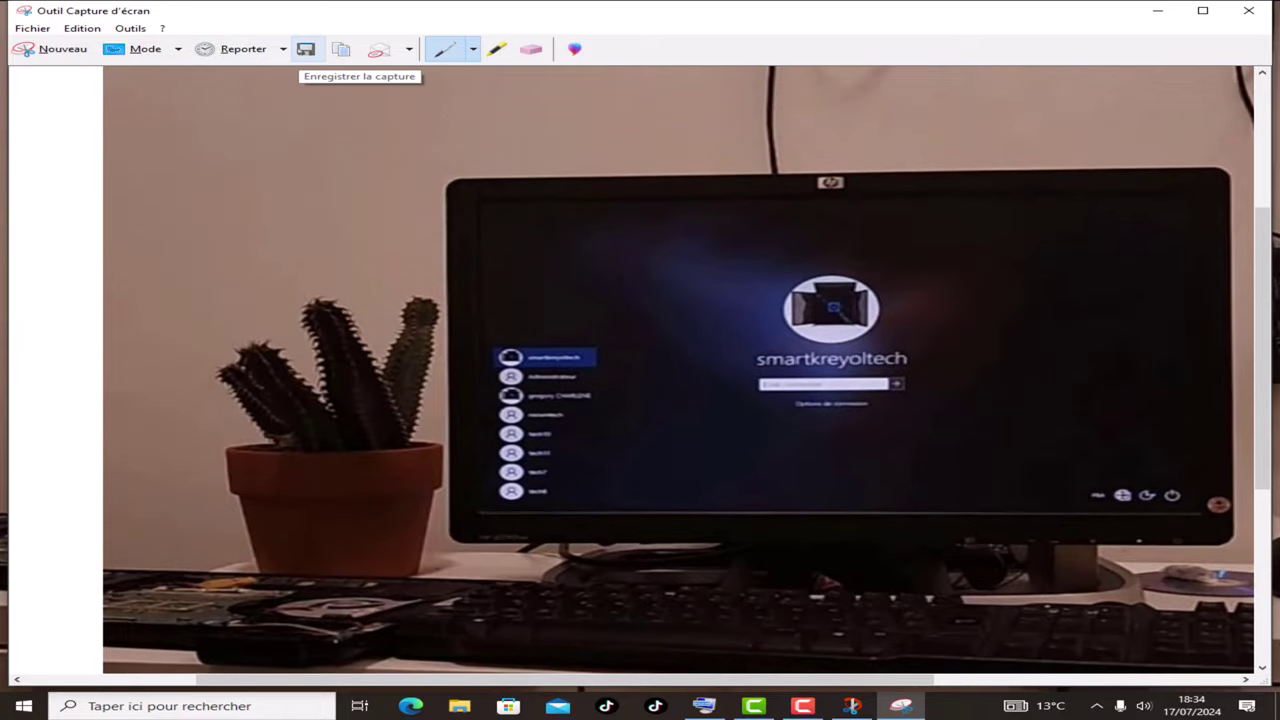
pyautogui.click(177, 48)
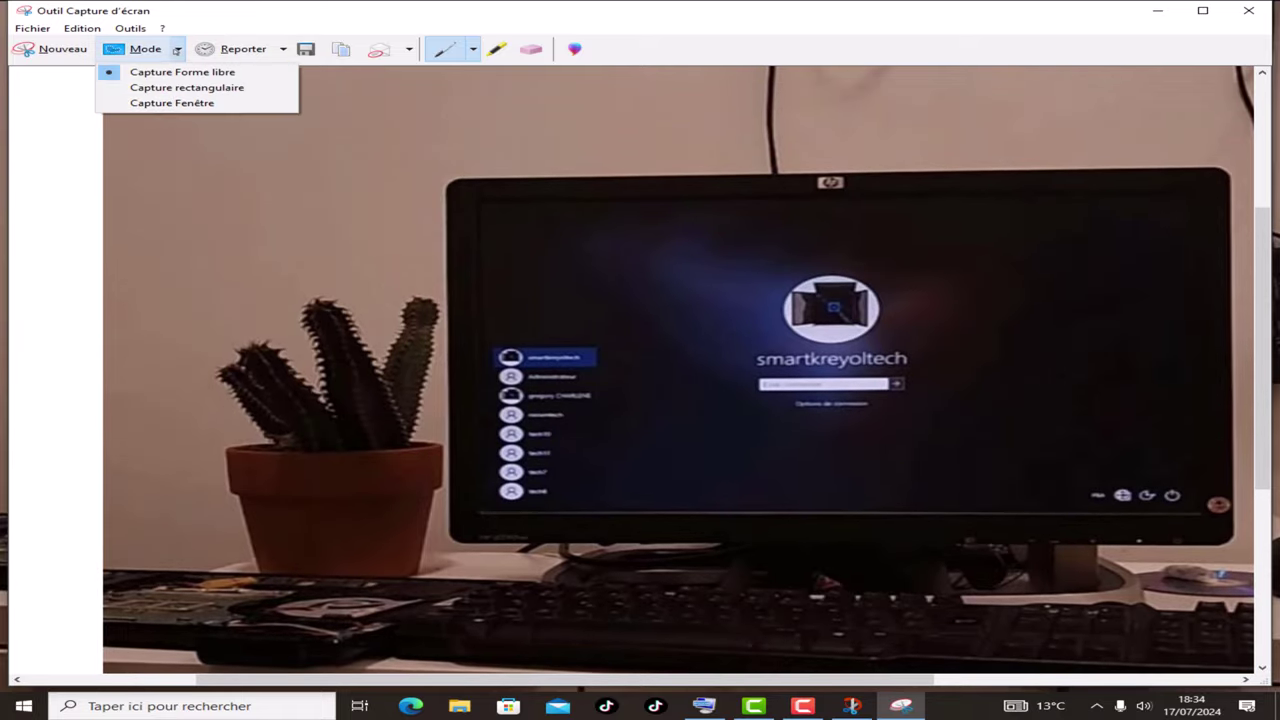
pyautogui.click(209, 104)
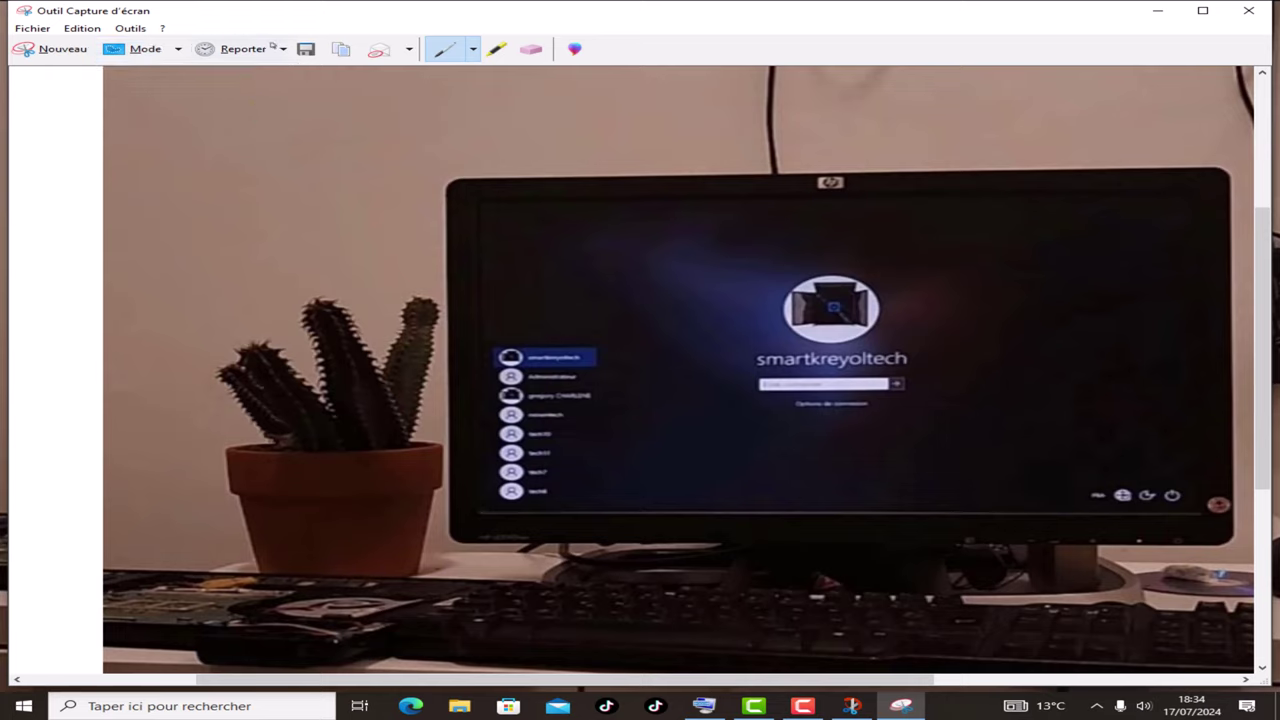
# Save the full-screen capture as the JPEG file "capture d'écran 3" in TUTO > Nouveau dossier
pyautogui.click(306, 49)
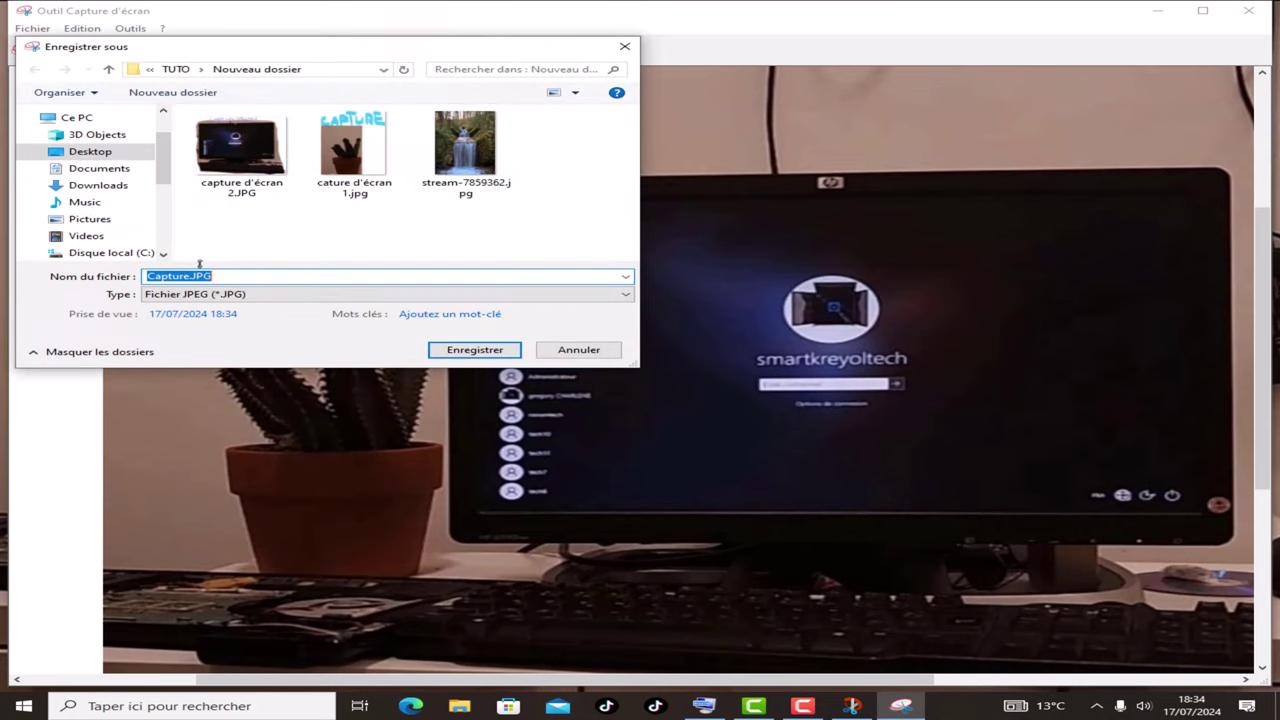
pyautogui.write('cap')
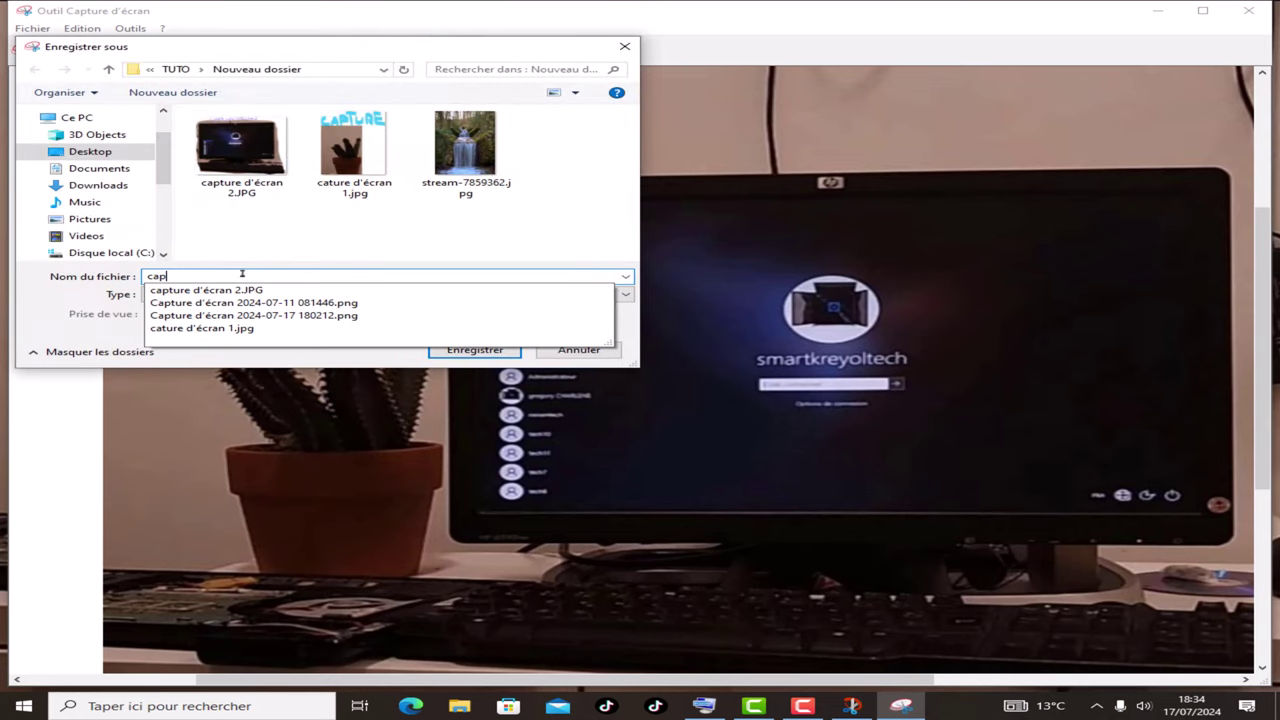
pyautogui.write('tut')
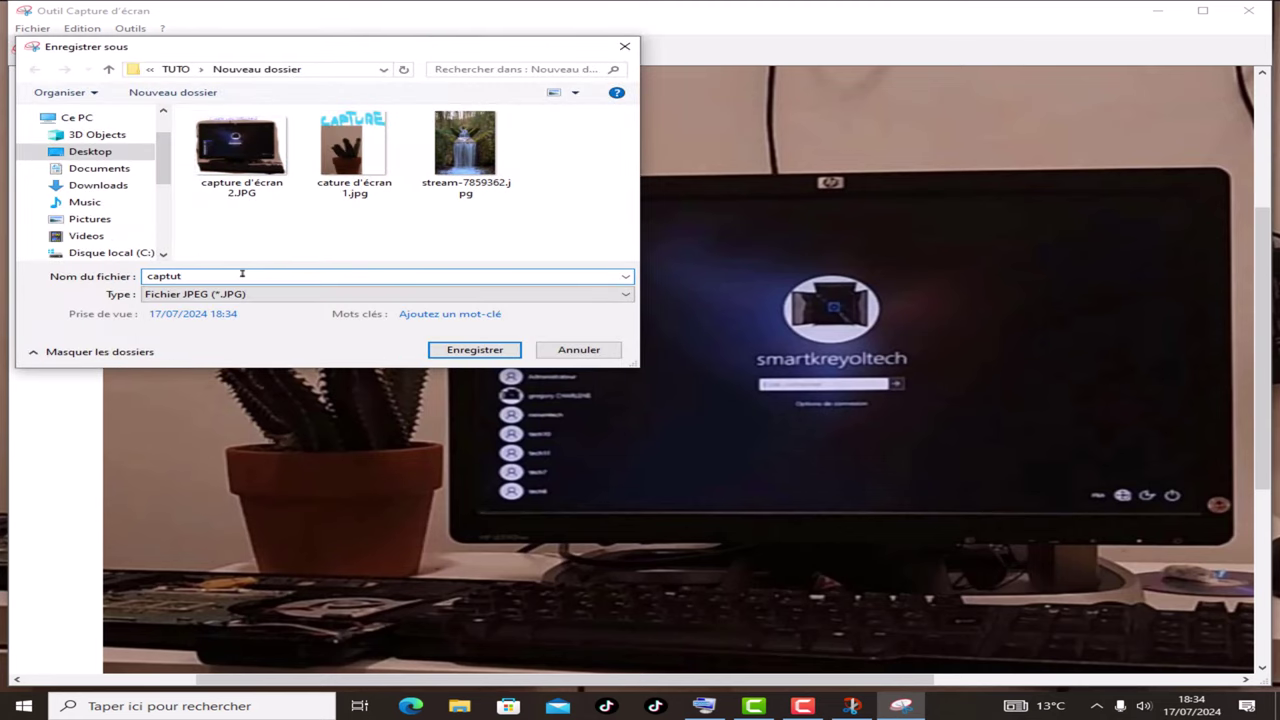
pyautogui.press('BackSpace')
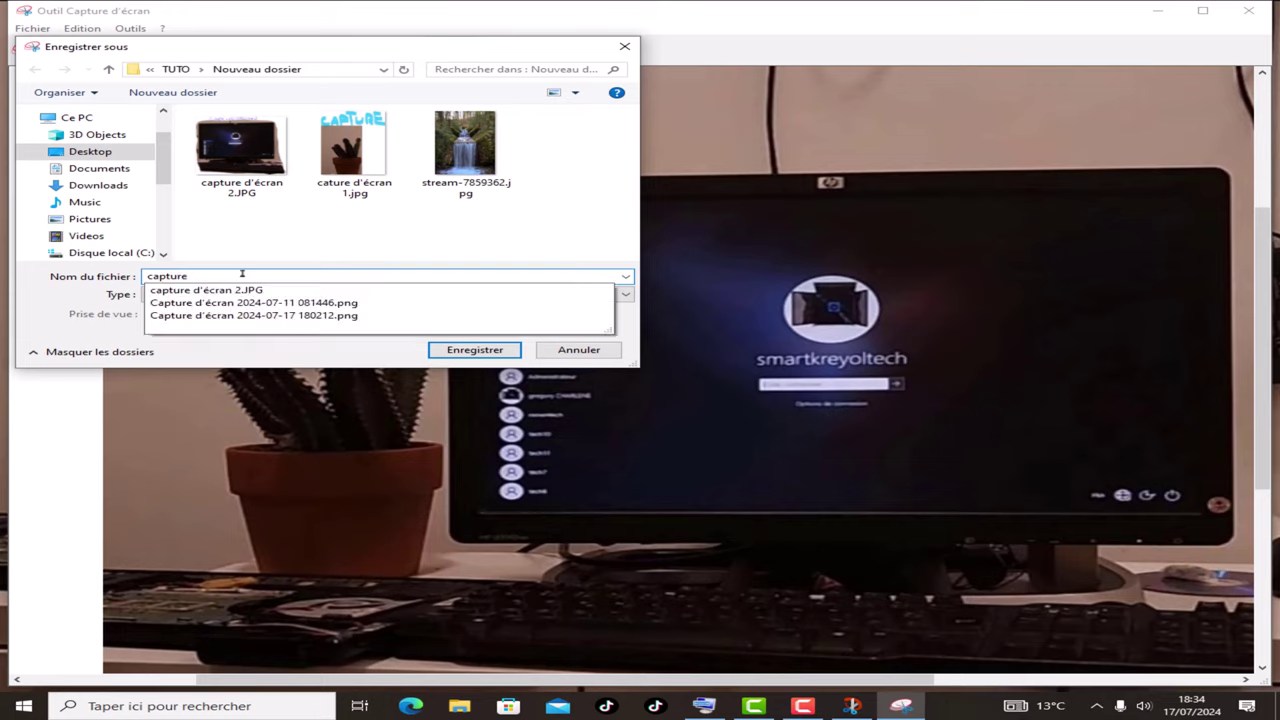
pyautogui.write("re d'éc")
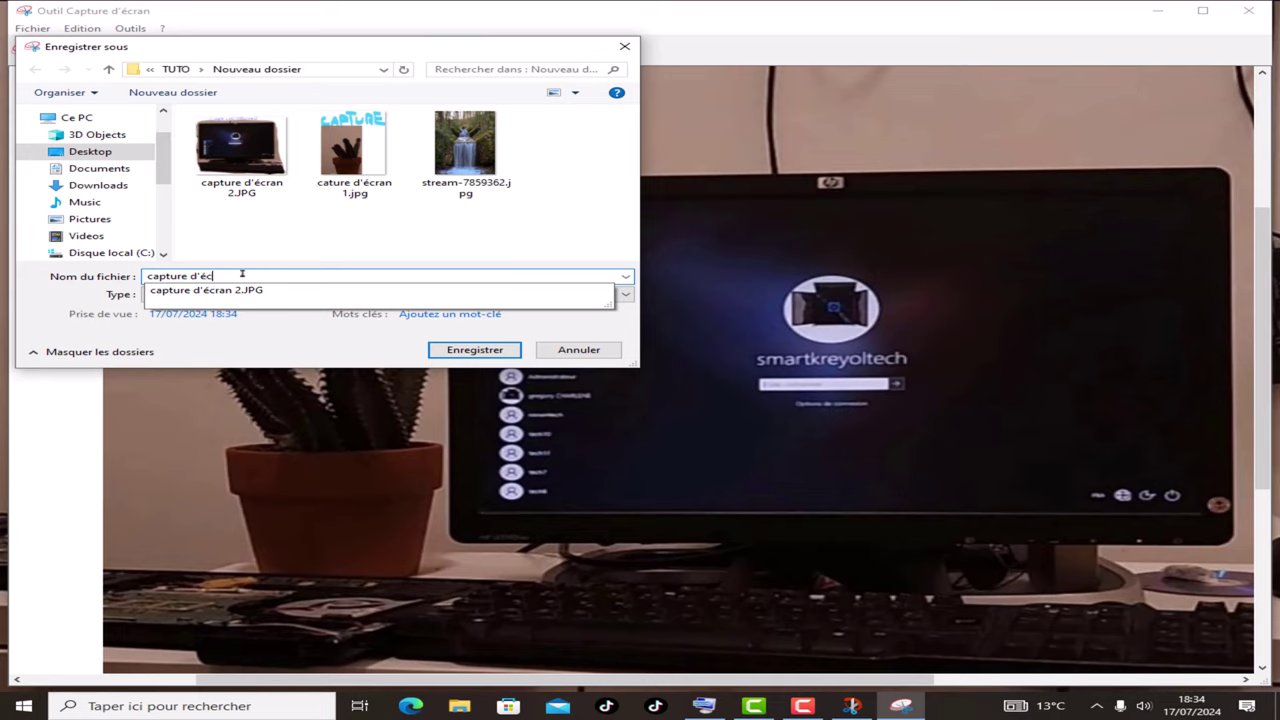
pyautogui.write('ran 3')
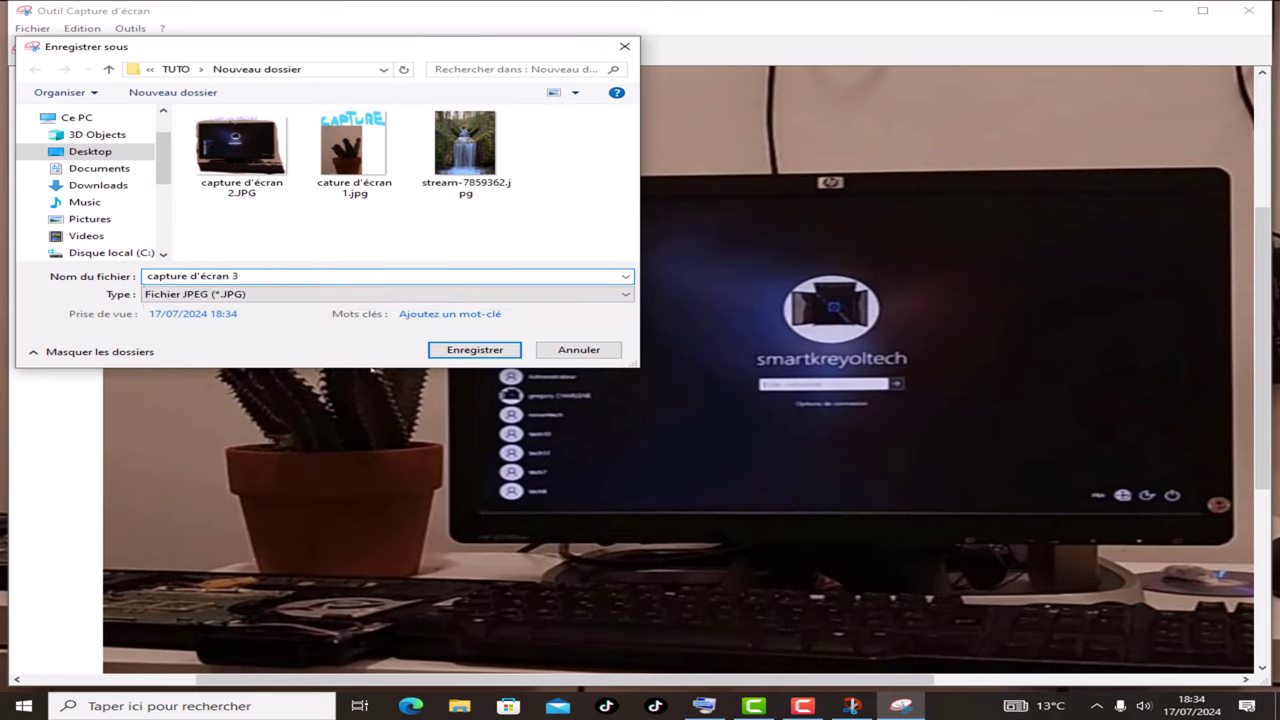
pyautogui.click(455, 354)
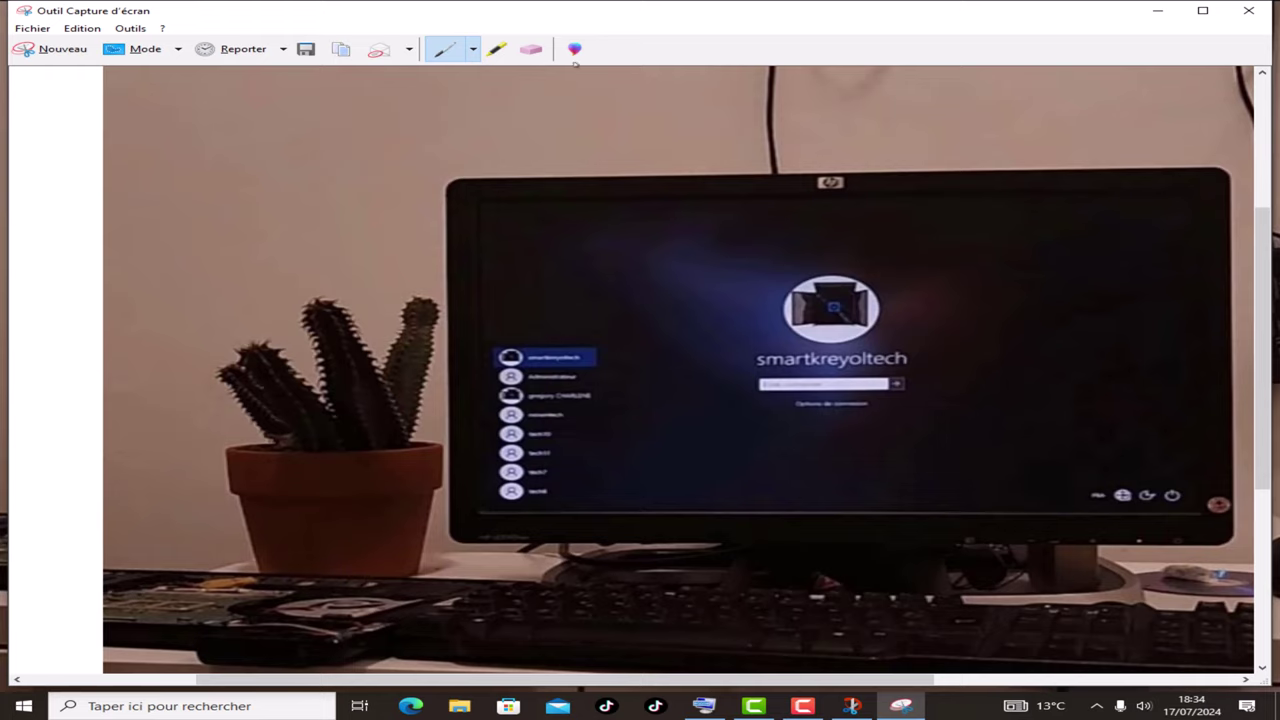
# Close Outil Capture d'écran, open the on-screen keyboard Clavier visuel and place it just above the taskbar
pyautogui.click(1260, 10)
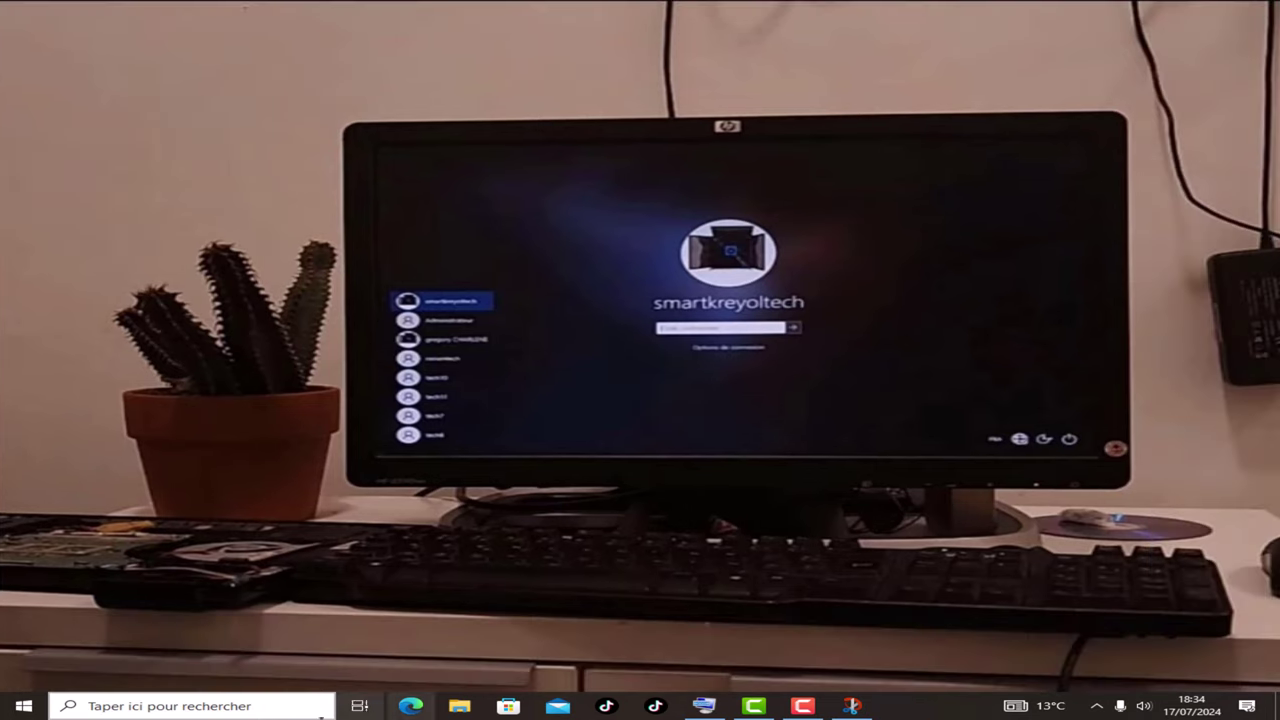
pyautogui.click(262, 706)
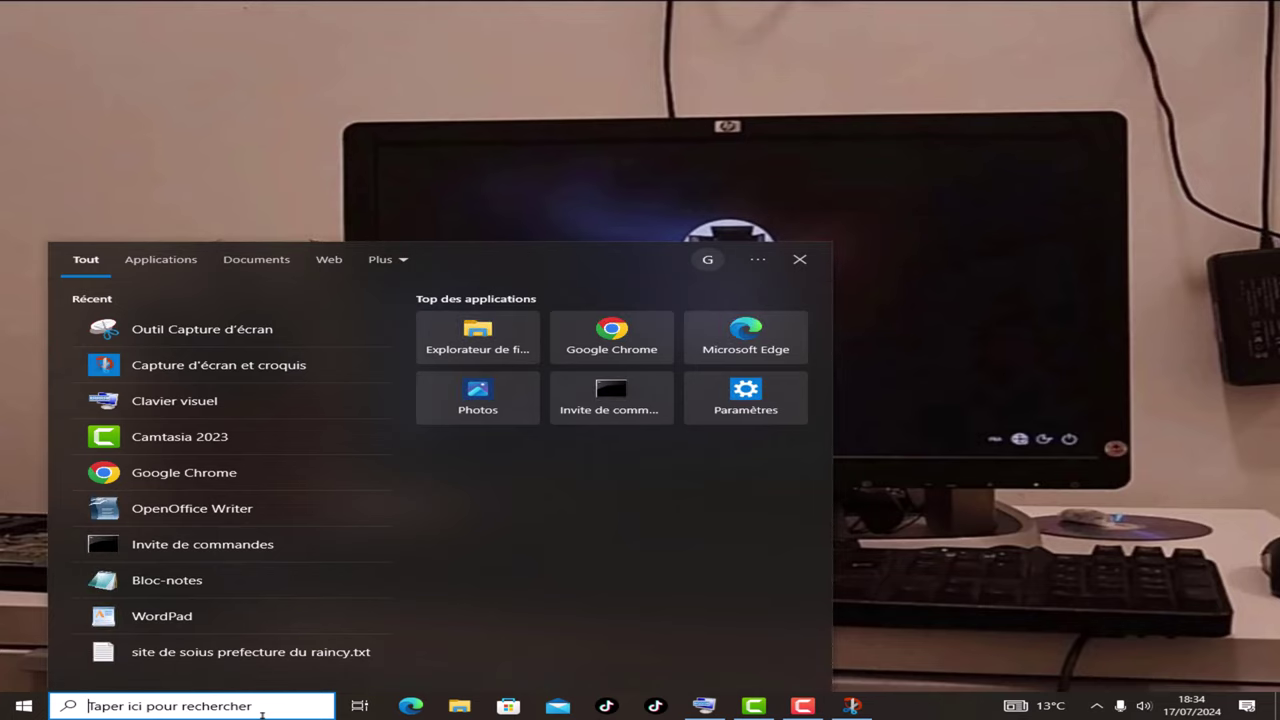
pyautogui.write('ca')
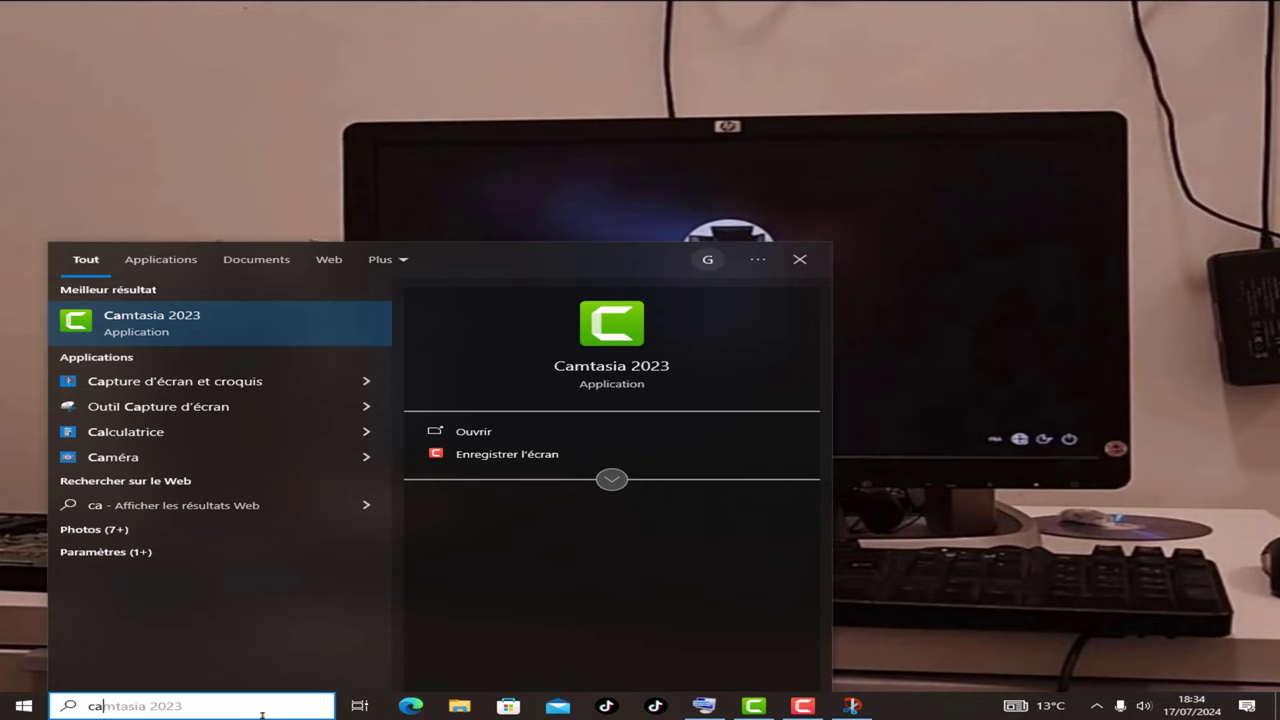
pyautogui.press('BackSpace')
pyautogui.write('la')
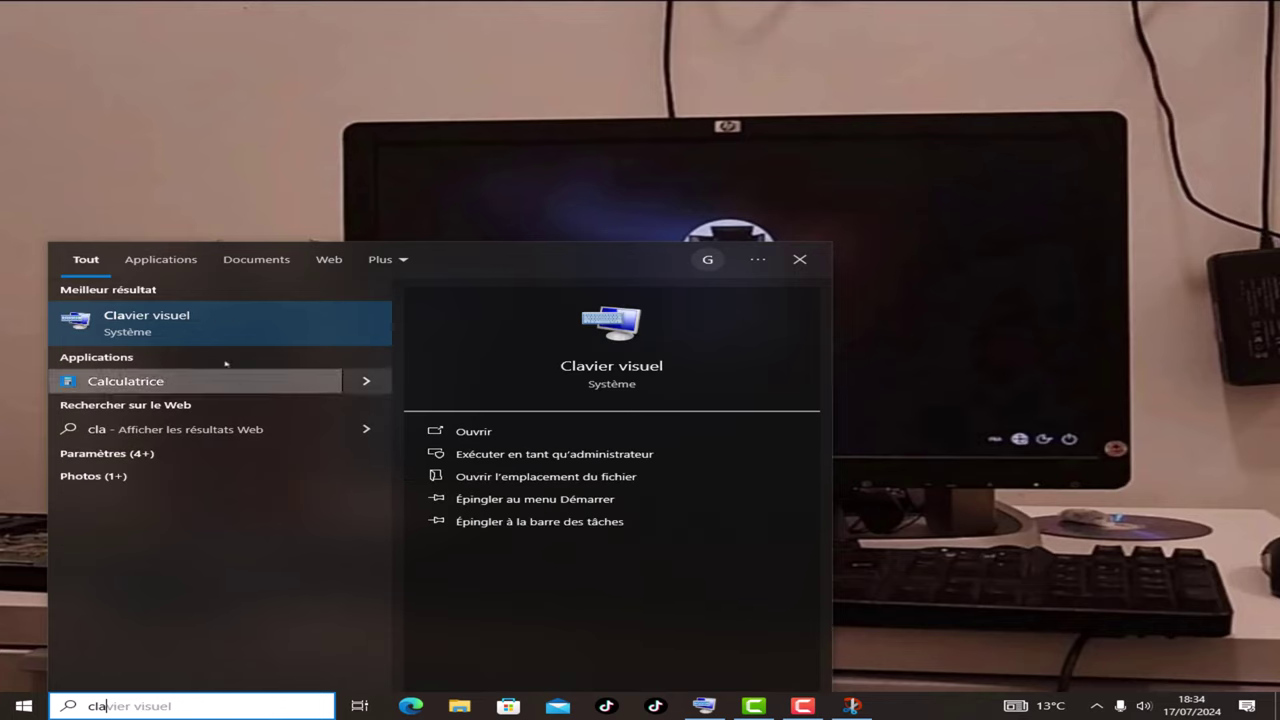
pyautogui.click(200, 320)
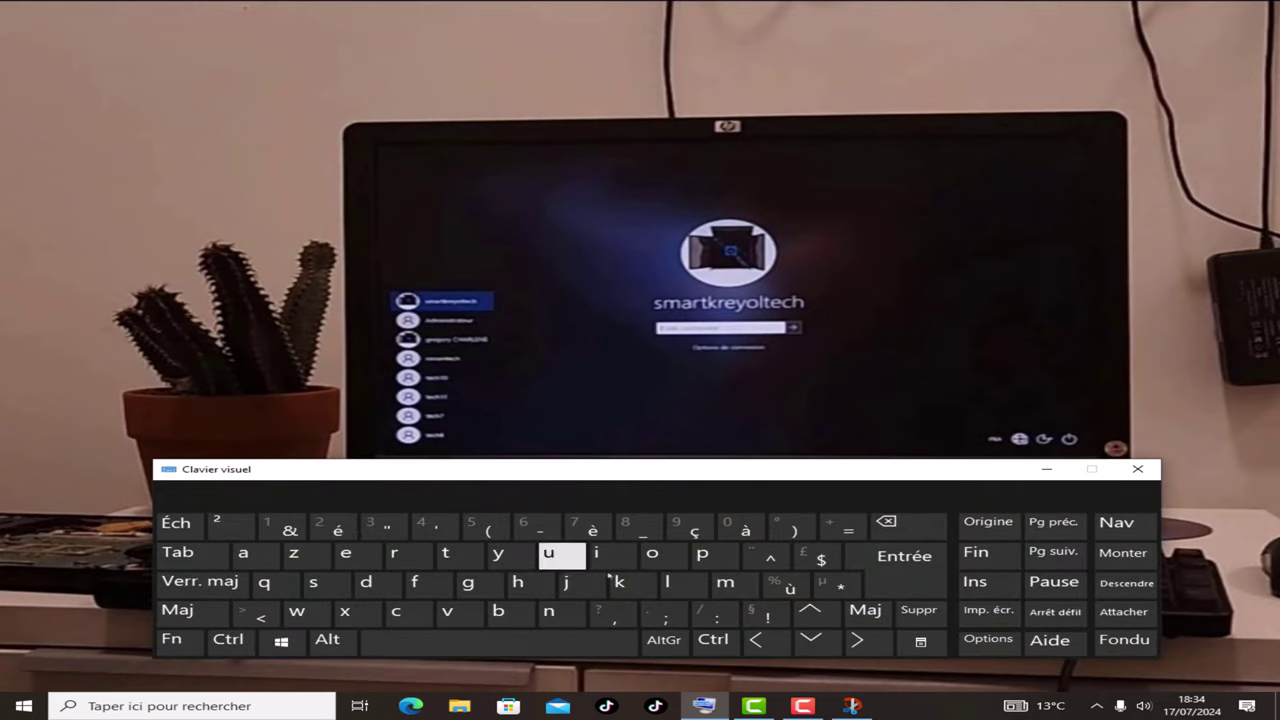
pyautogui.moveTo(657, 477); pyautogui.dragTo(694, 500)
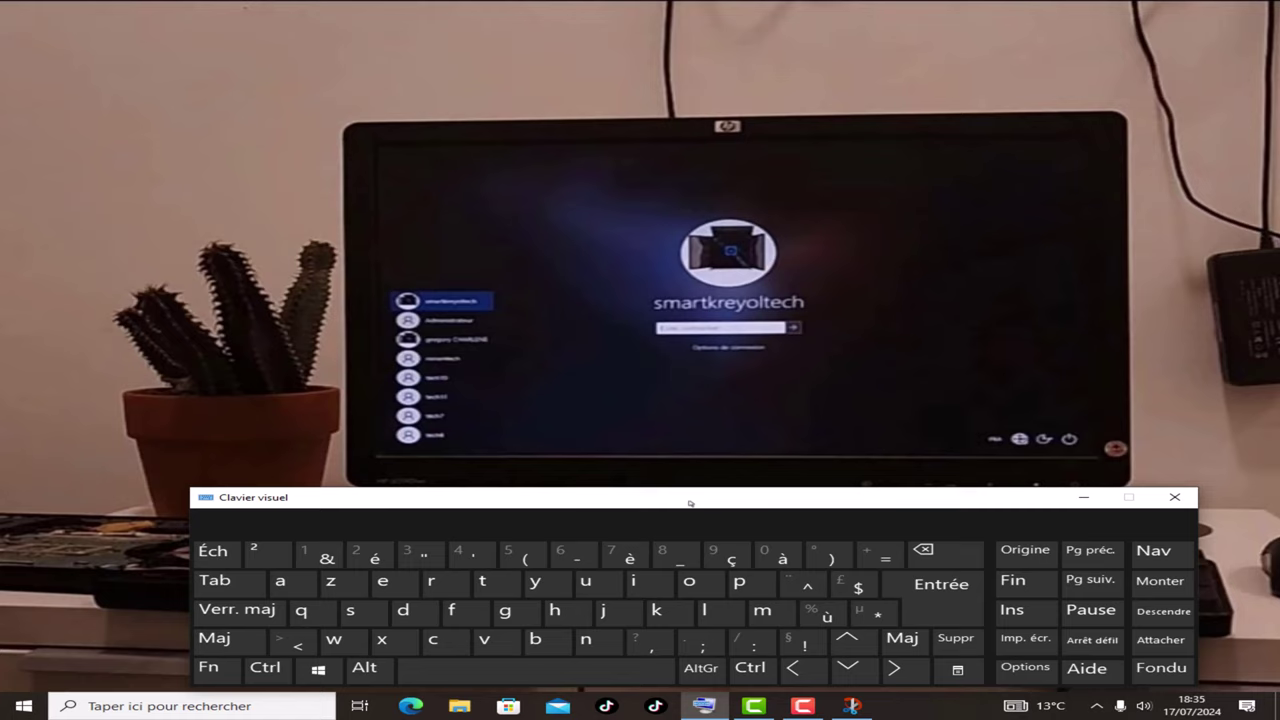
# Use the on-screen keyboard to capture the full screen directly to an image file
pyautogui.click(318, 679)
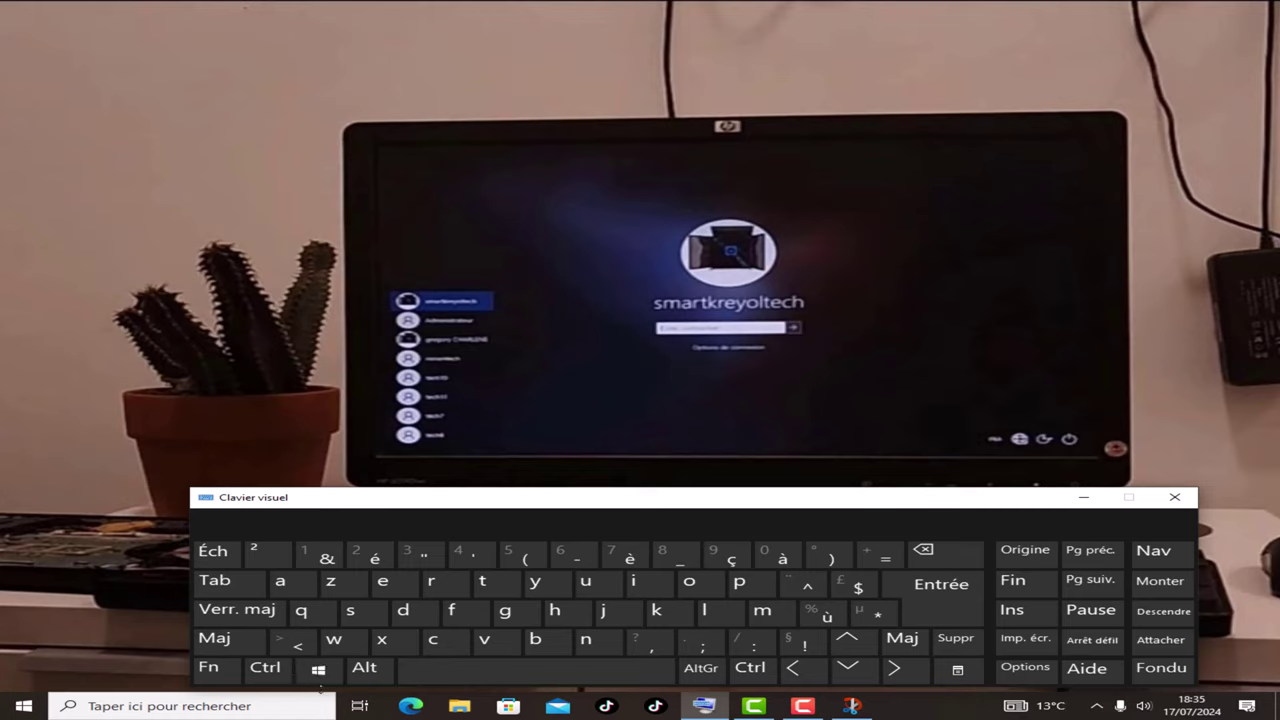
pyautogui.click(326, 678)
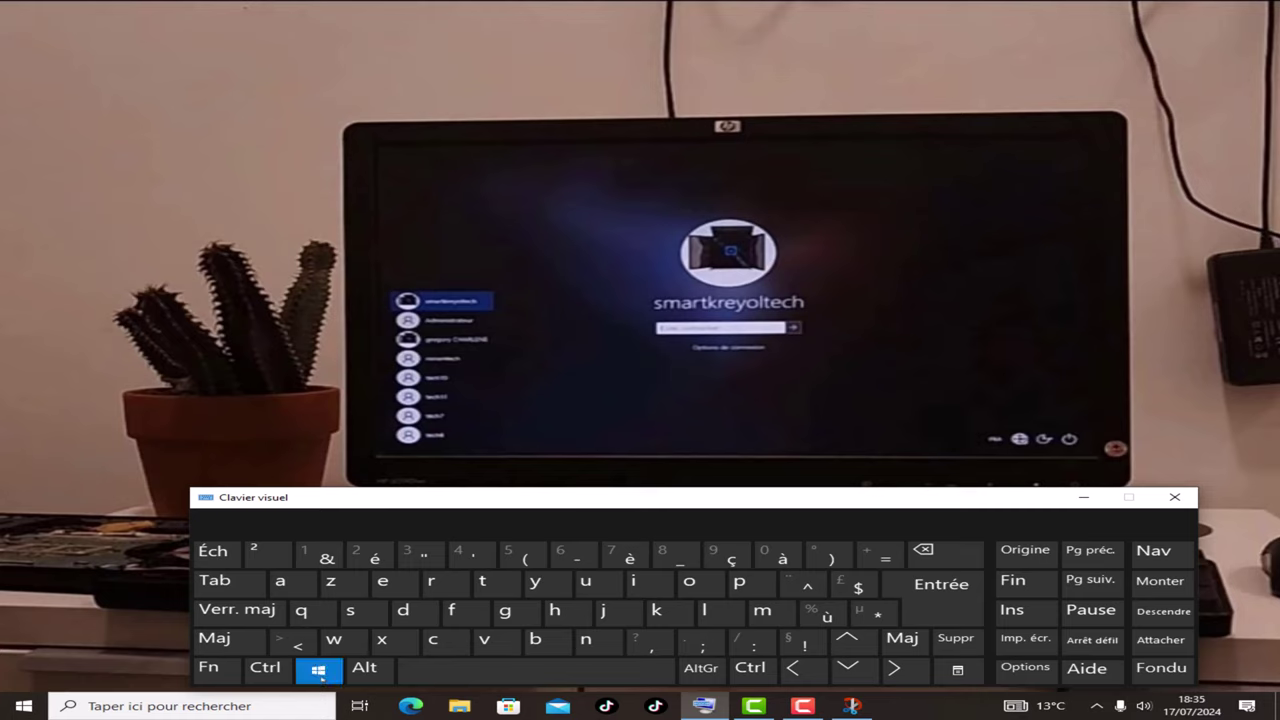
pyautogui.click(1047, 641)
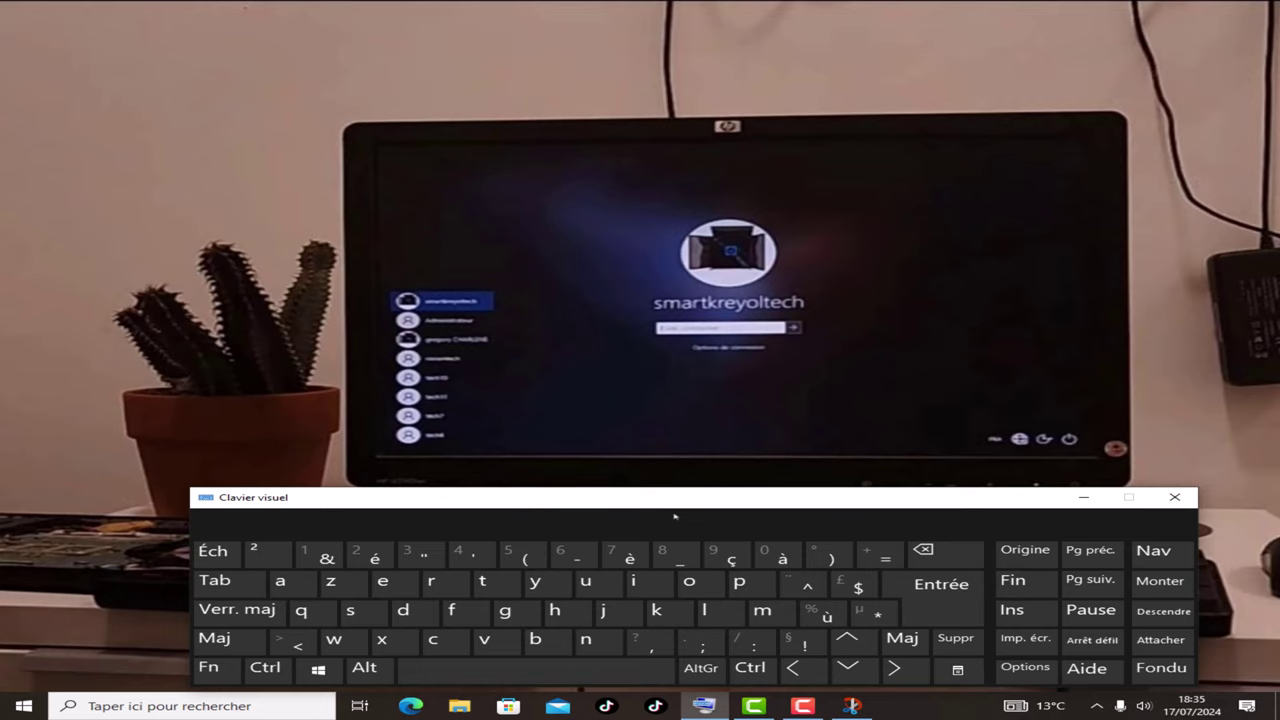
# Open the image "Capture d'écran (12).png" from the Captures d'écran folder in Pictures
pyautogui.press('super')
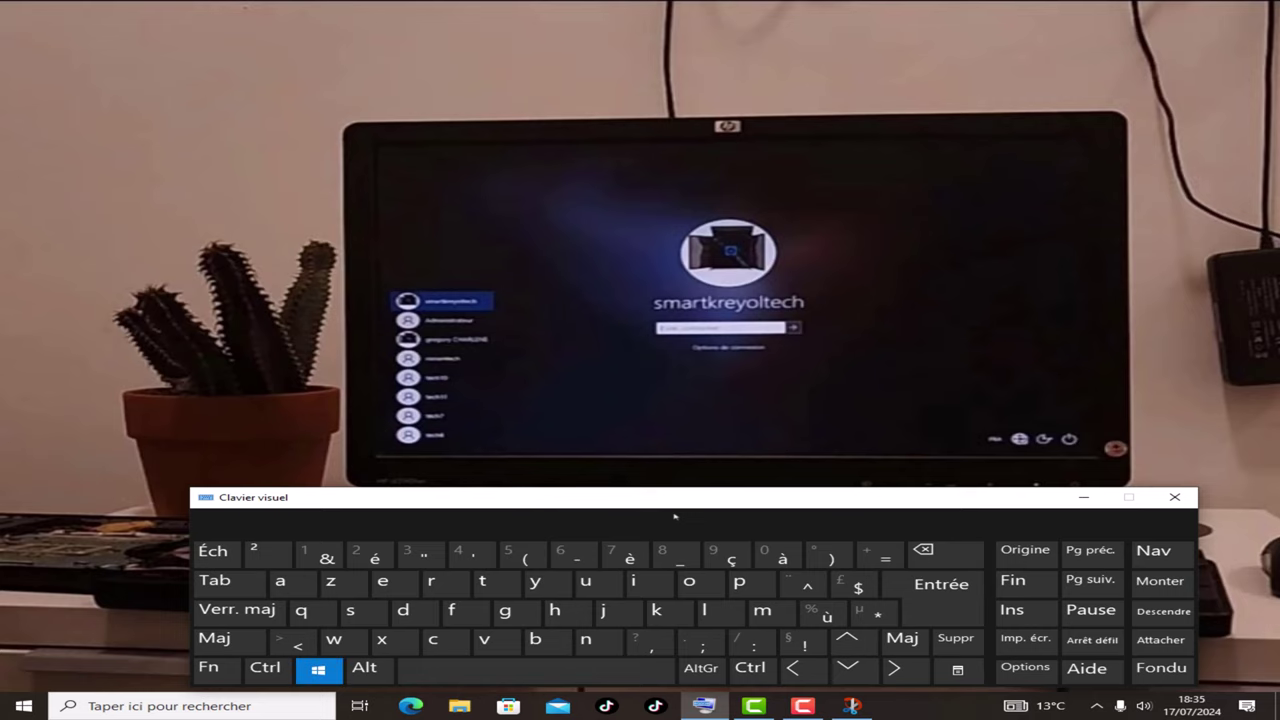
pyautogui.press('super+e')
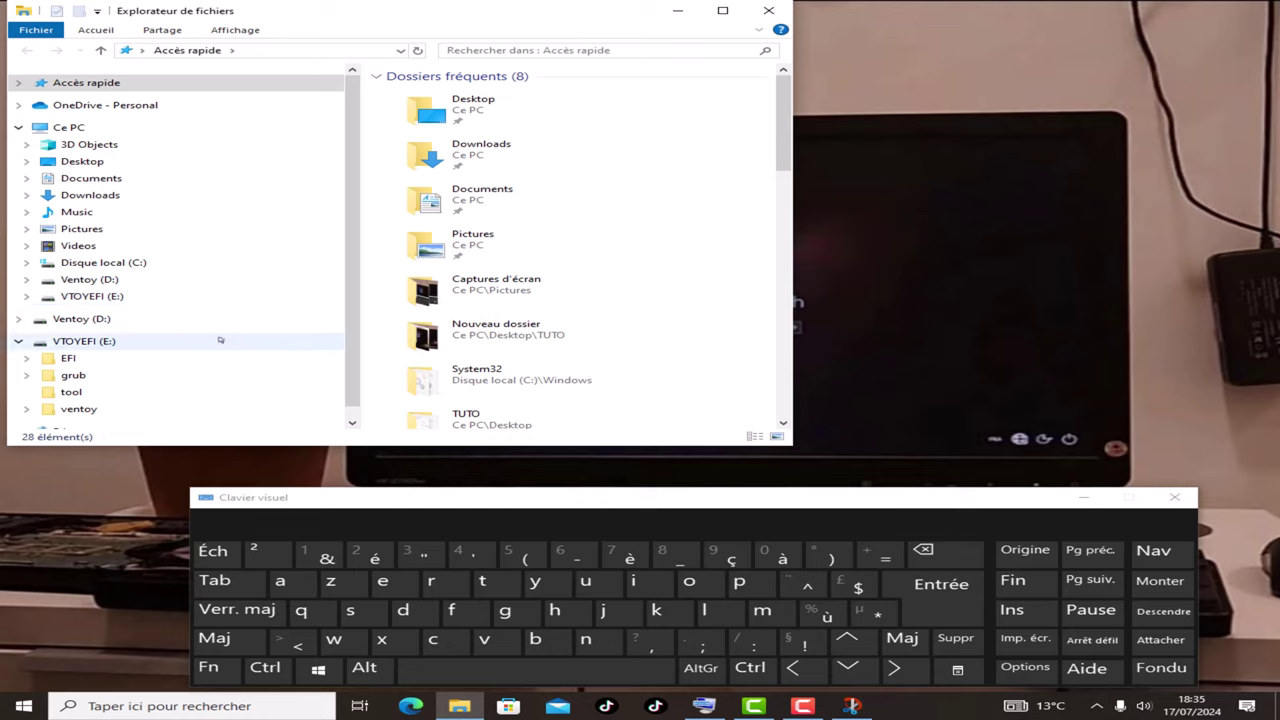
pyautogui.click(89, 236)
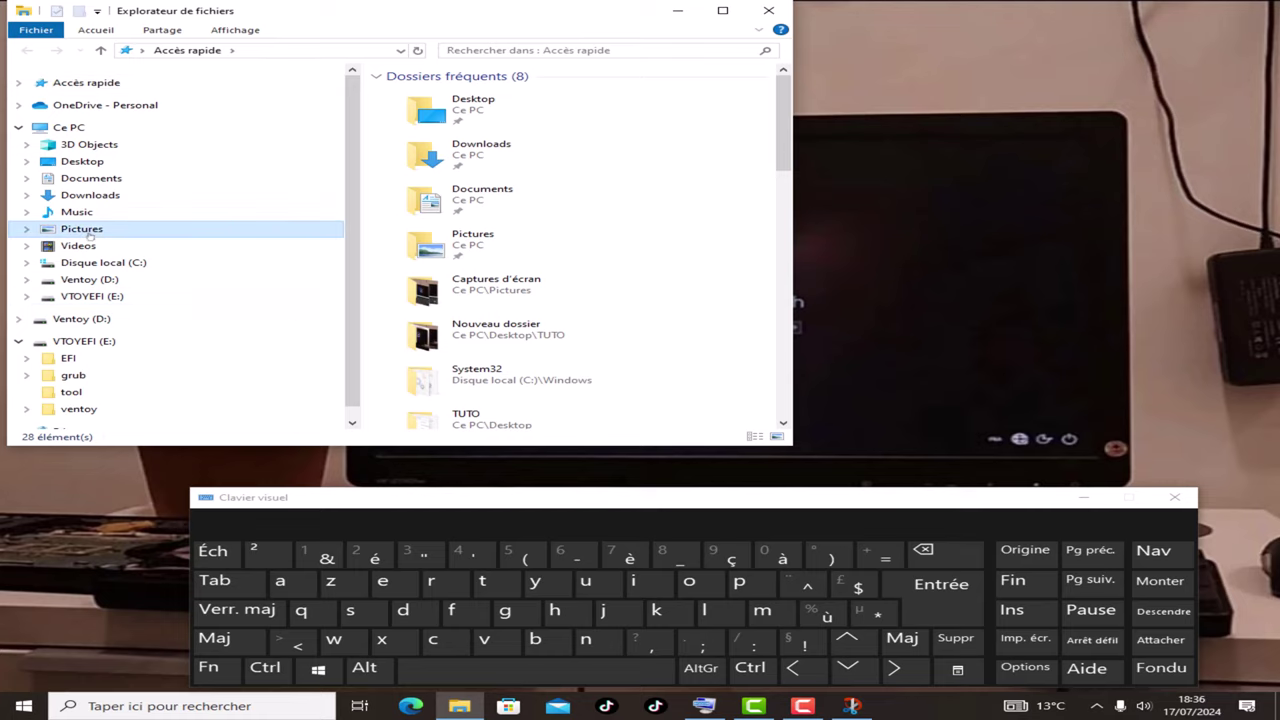
pyautogui.click(572, 113)
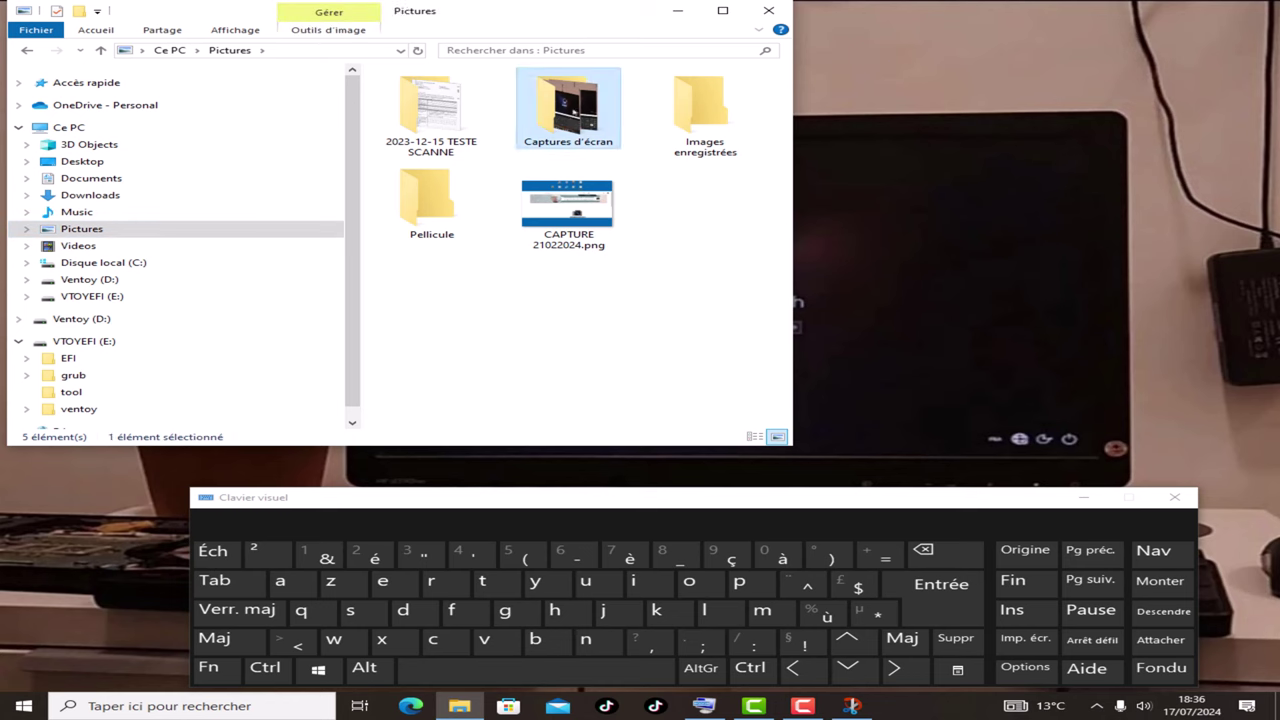
pyautogui.doubleClick(572, 113)
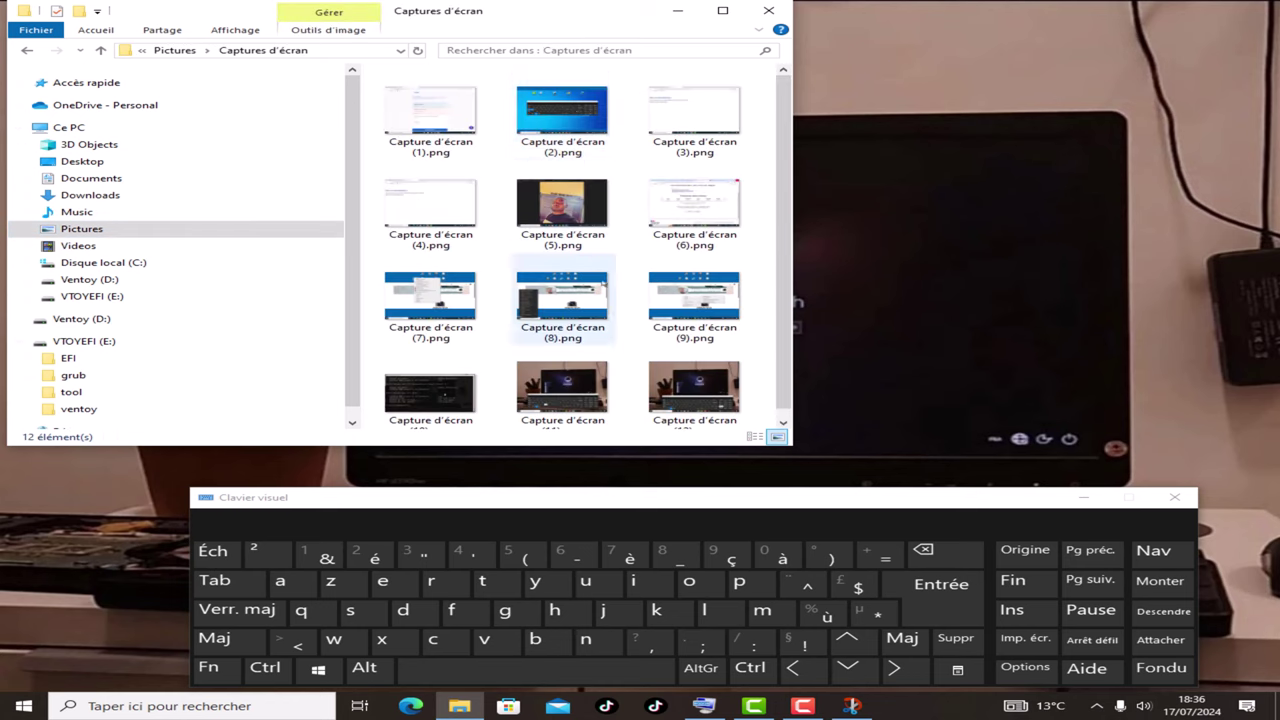
pyautogui.scroll(-1, 604, 283)
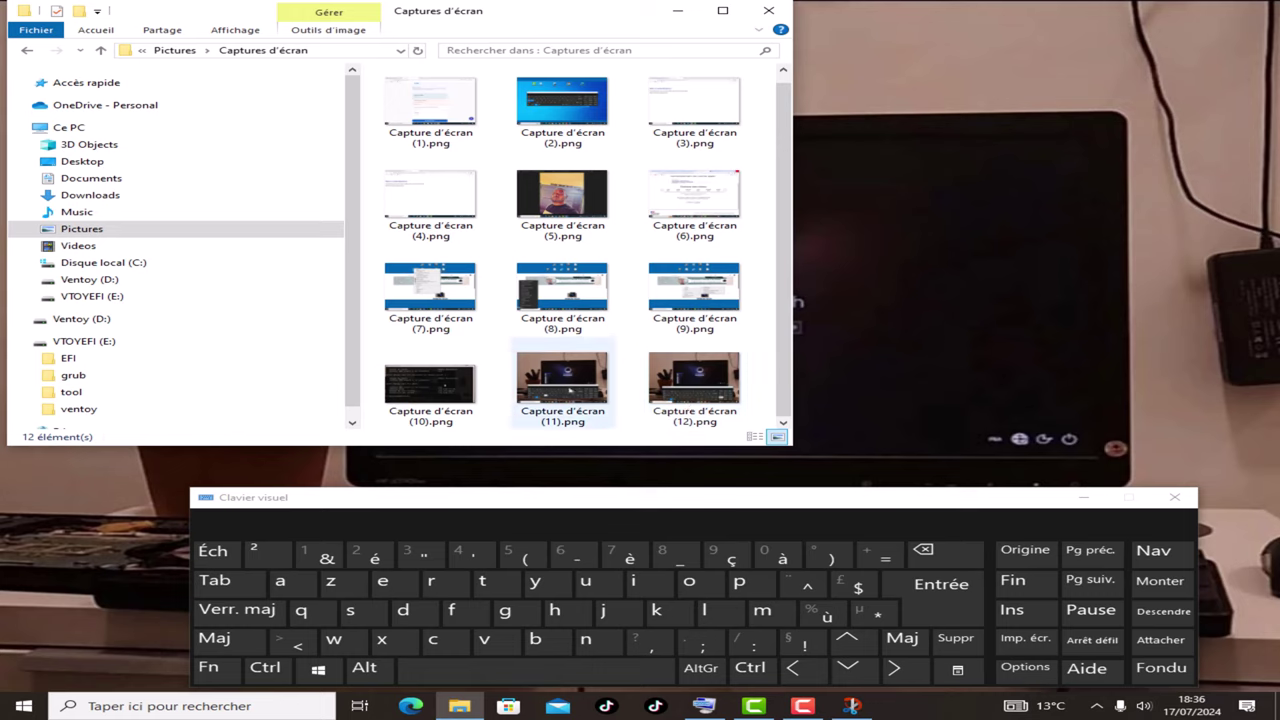
pyautogui.doubleClick(697, 381)
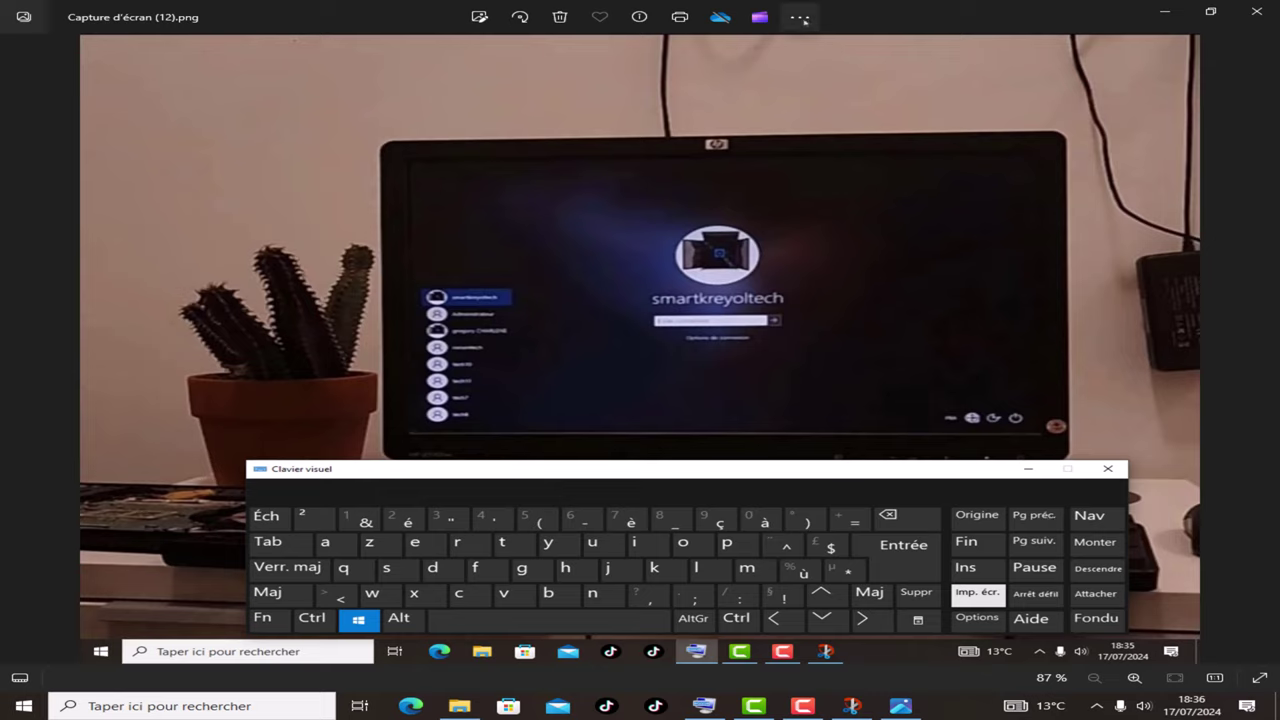
# Check the additional options available for the opened image, then close the image and the file explorer
pyautogui.click(801, 18)
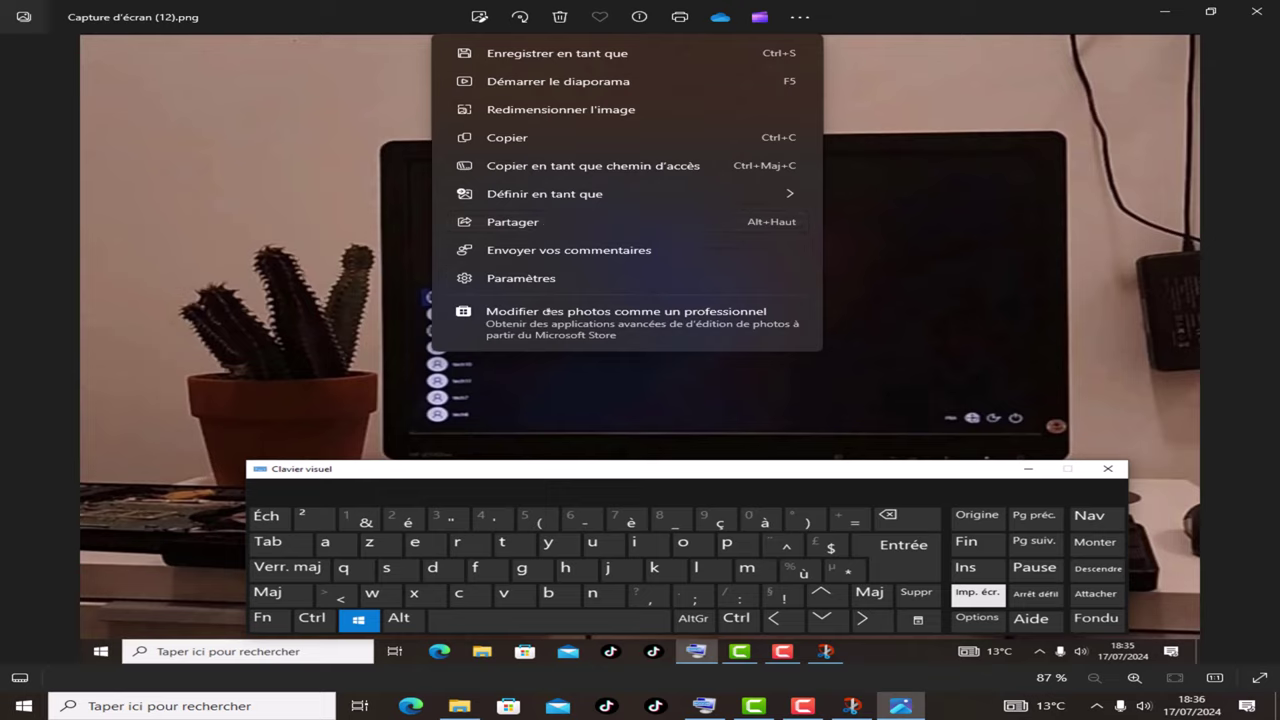
pyautogui.click(974, 41)
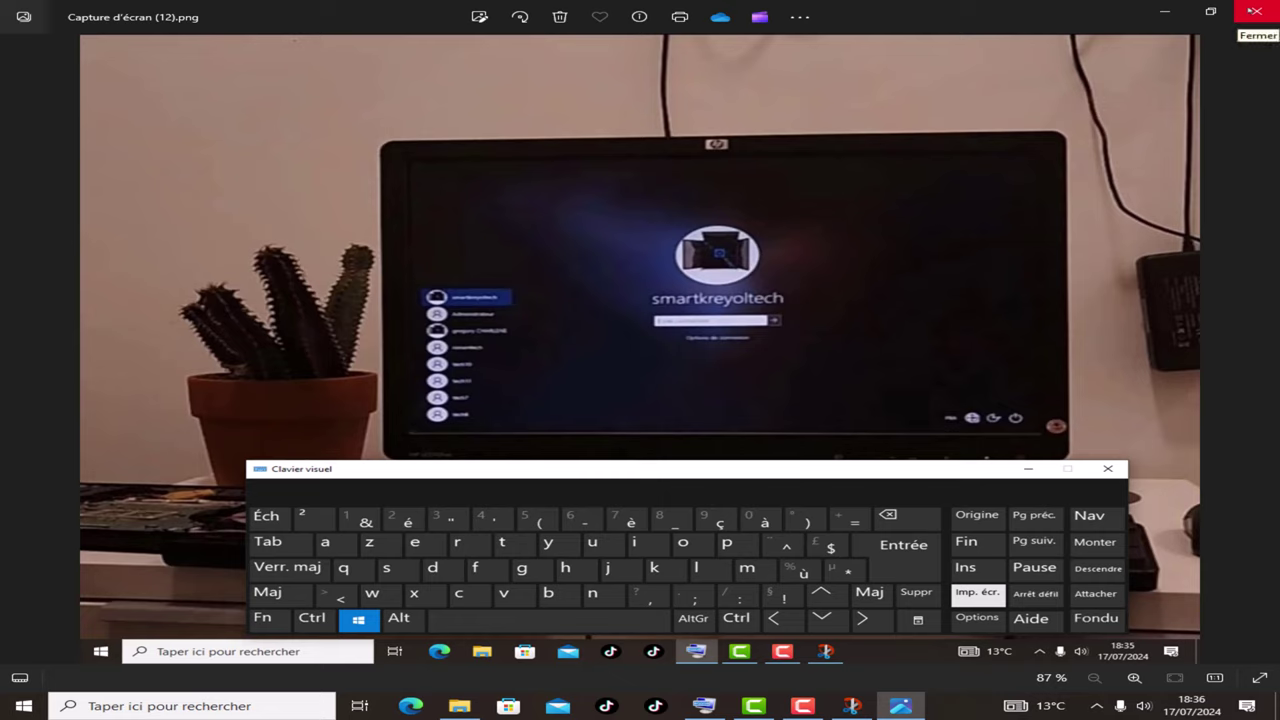
pyautogui.click(1254, 12)
pyautogui.click(775, 8)
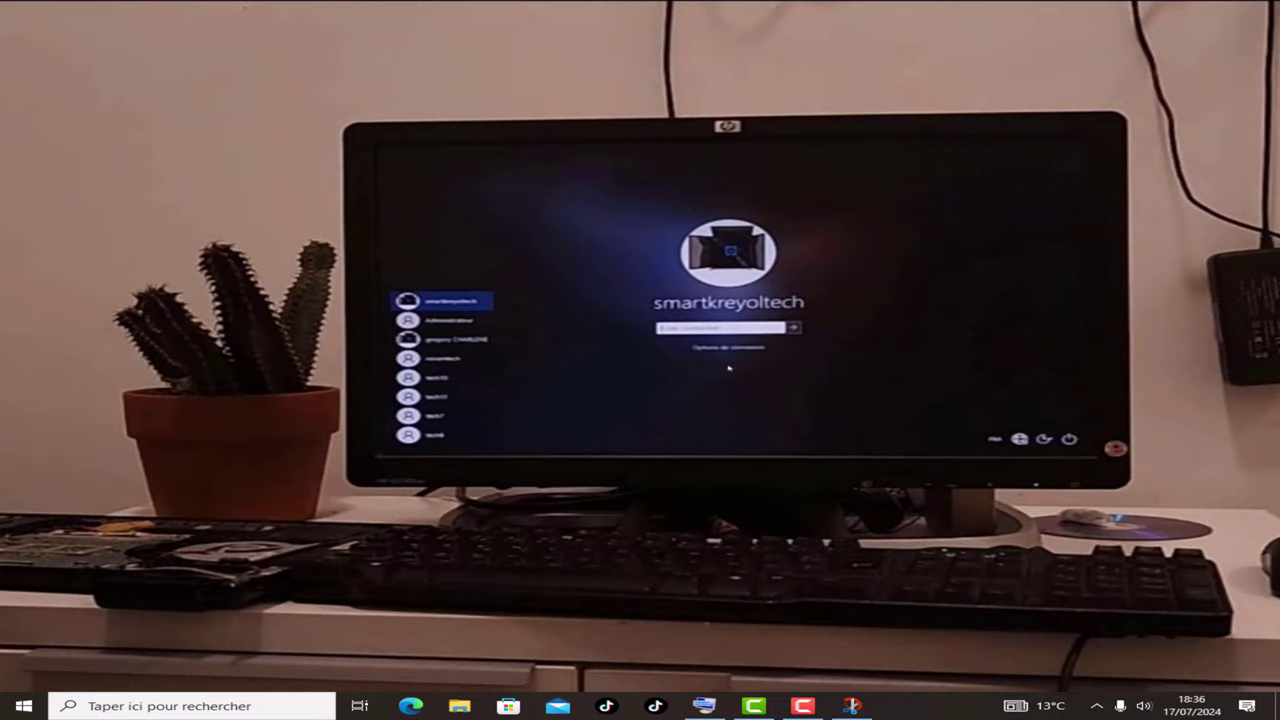
# Bring the on-screen keyboard back, place it mid-screen and use it to open the screen-snip overlay
pyautogui.click(706, 707)
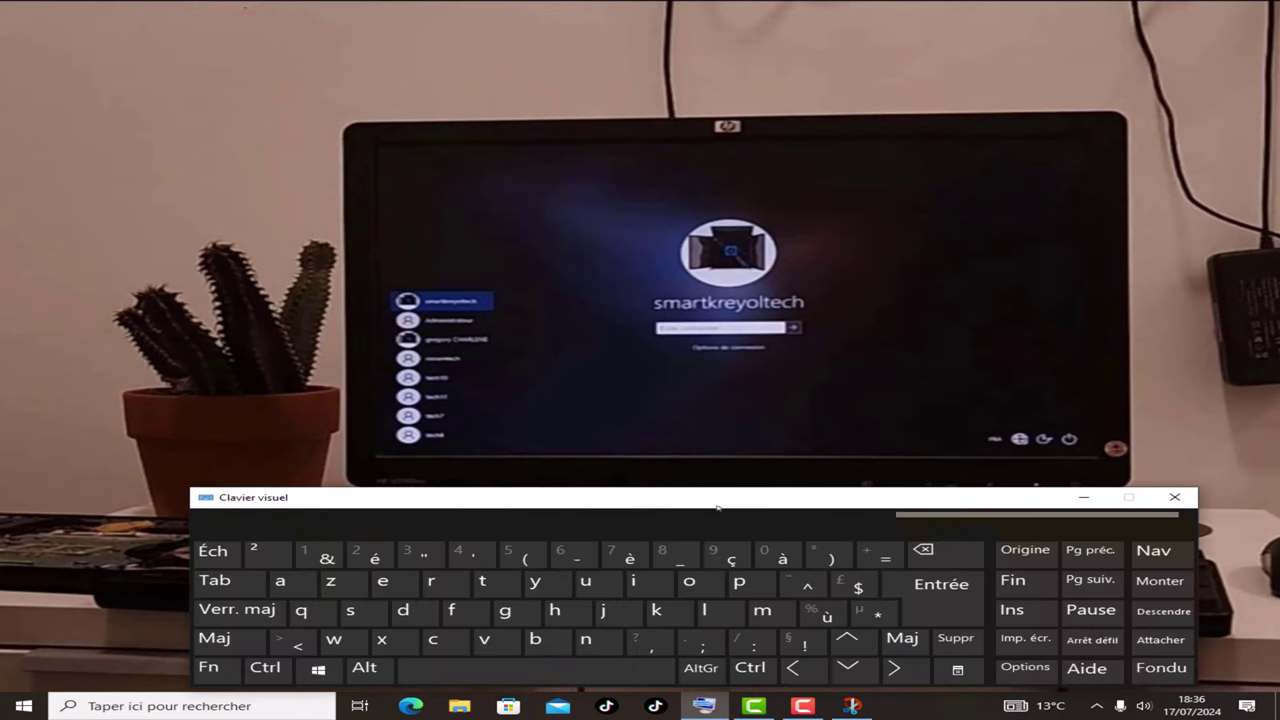
pyautogui.moveTo(716, 508); pyautogui.dragTo(670, 263)
pyautogui.press('super')
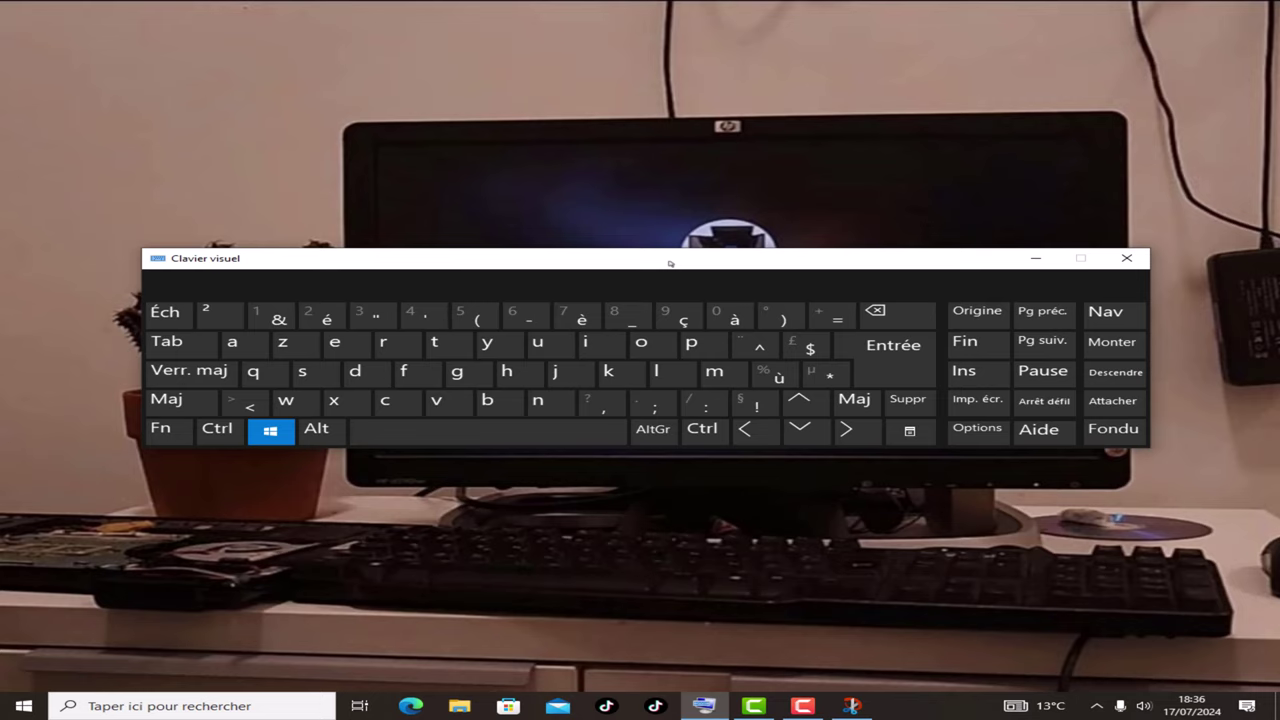
pyautogui.press('shift')
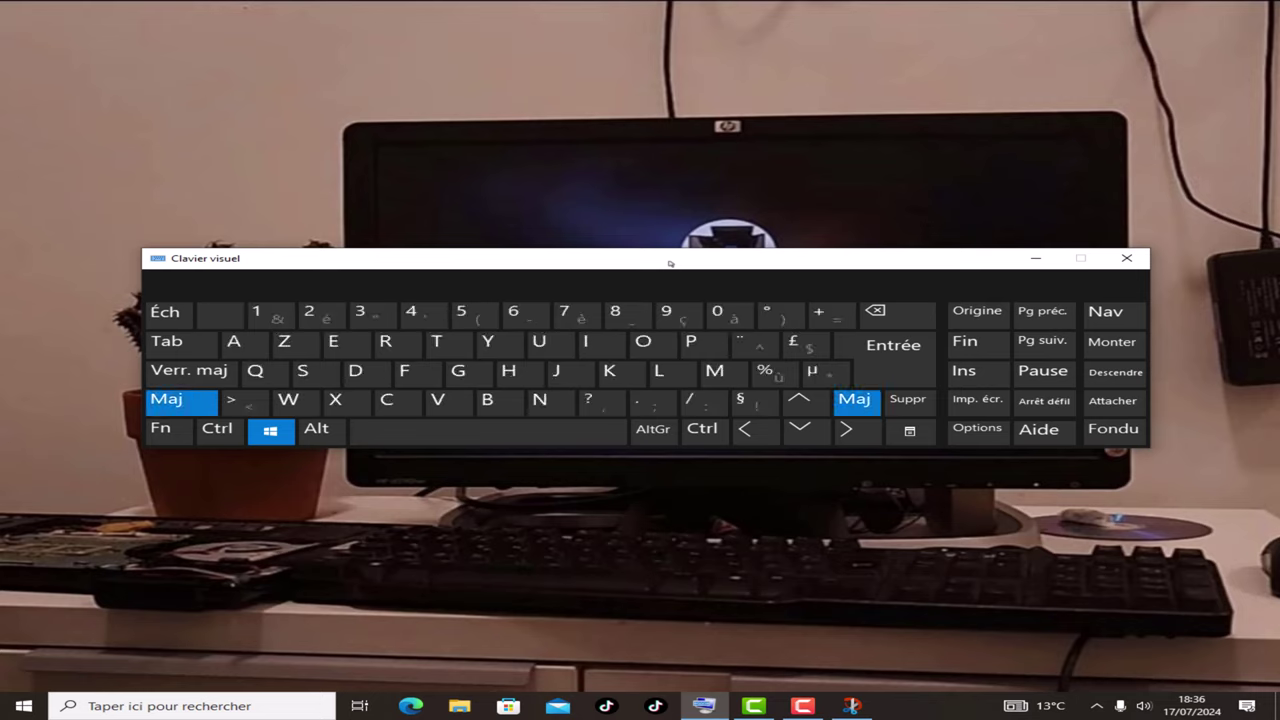
pyautogui.click(203, 409)
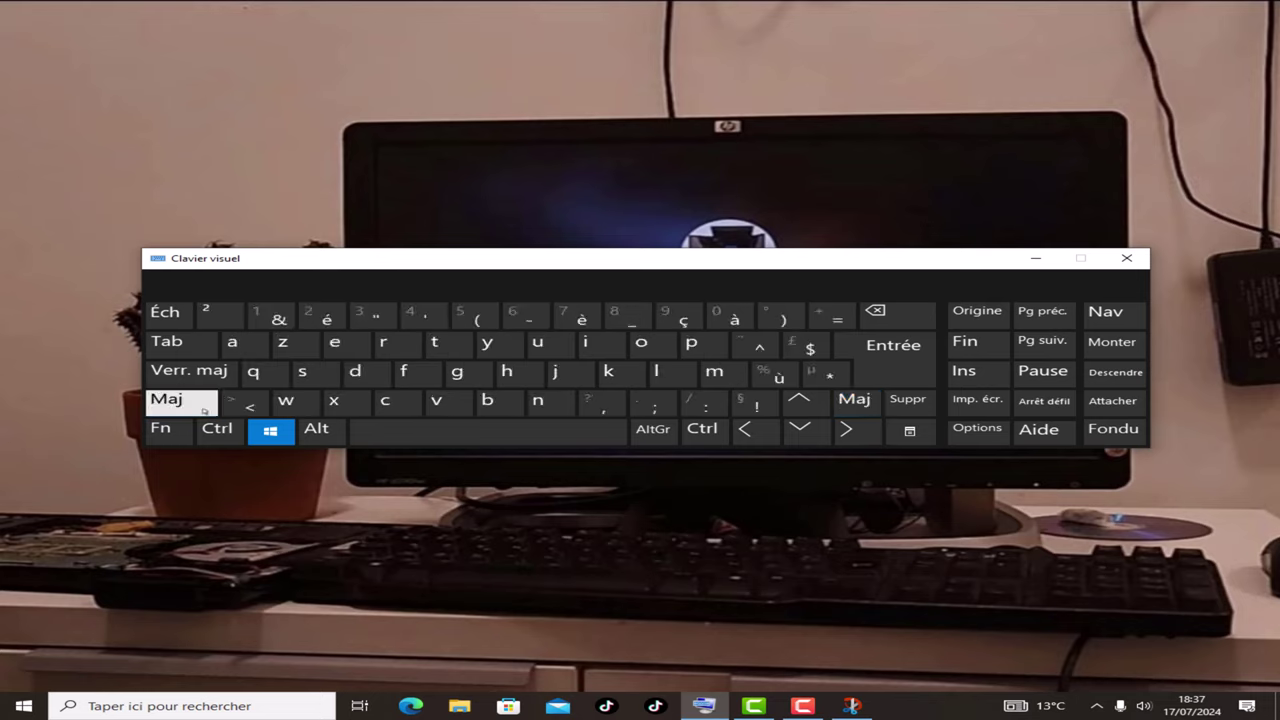
pyautogui.click(203, 409)
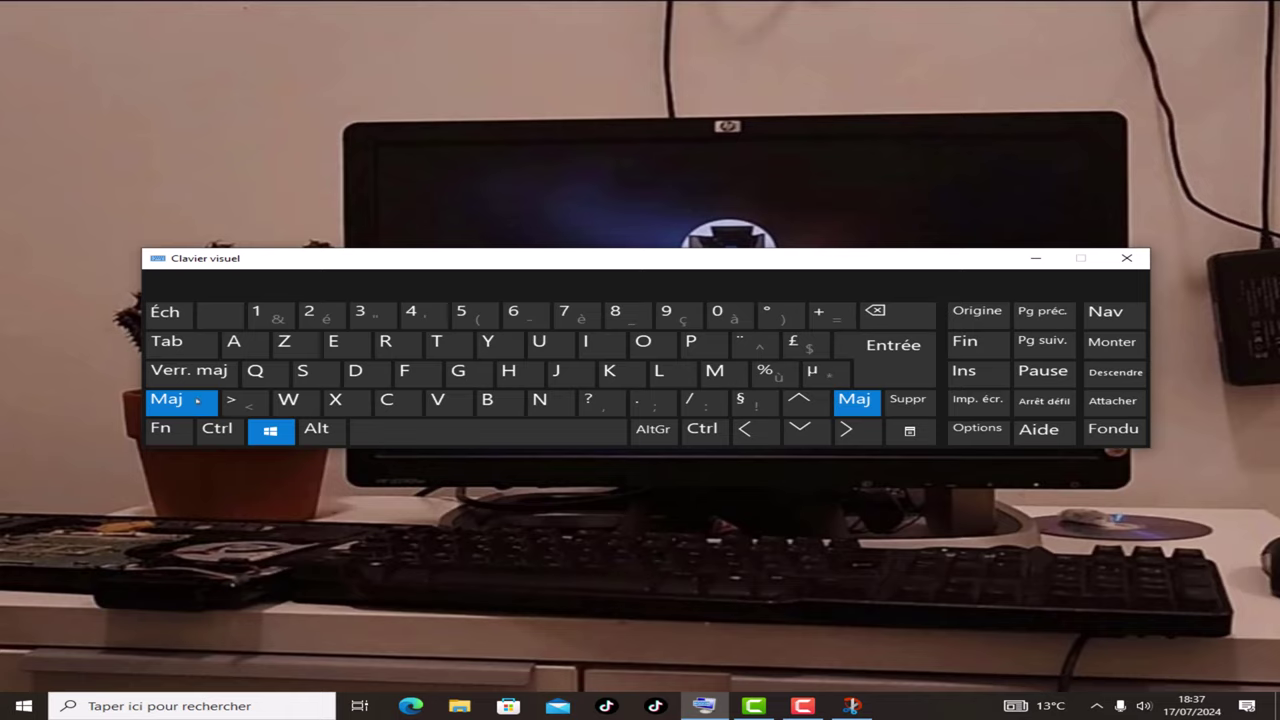
pyautogui.click(301, 371)
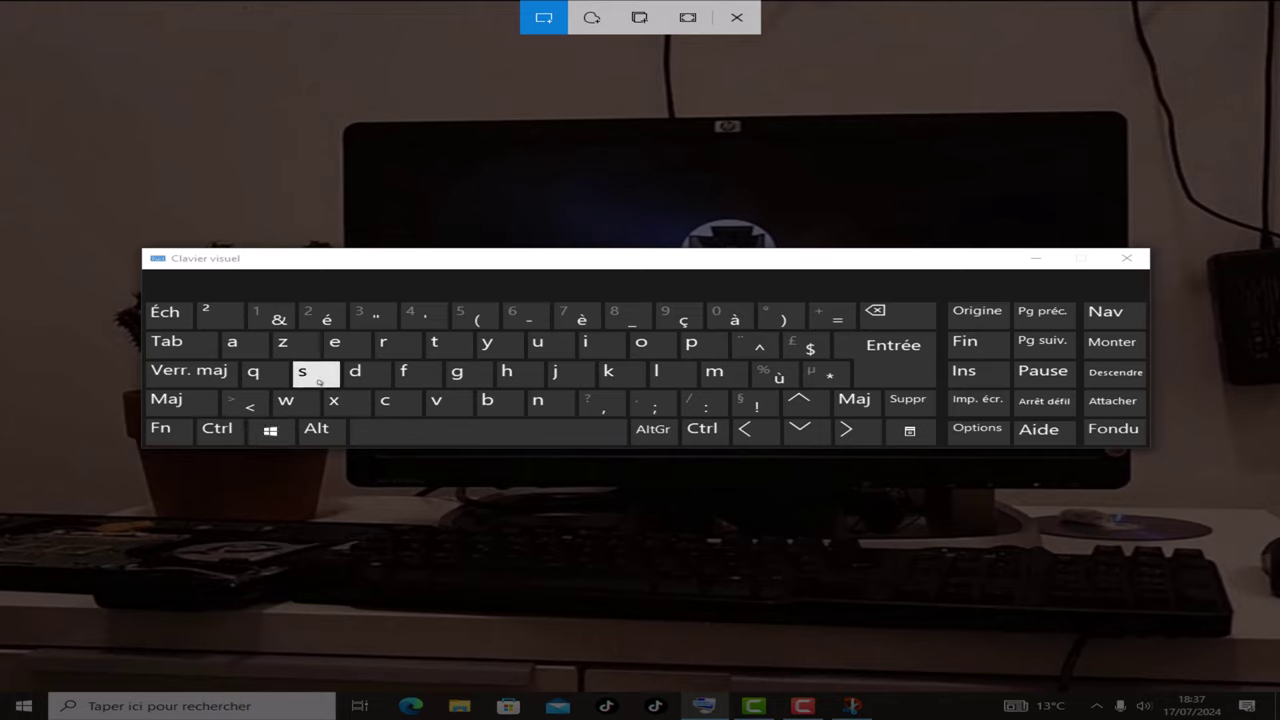
# Minimize the on-screen keyboard and close the Capture d'écran et croquis window with the cactus capture
pyautogui.click(1035, 259)
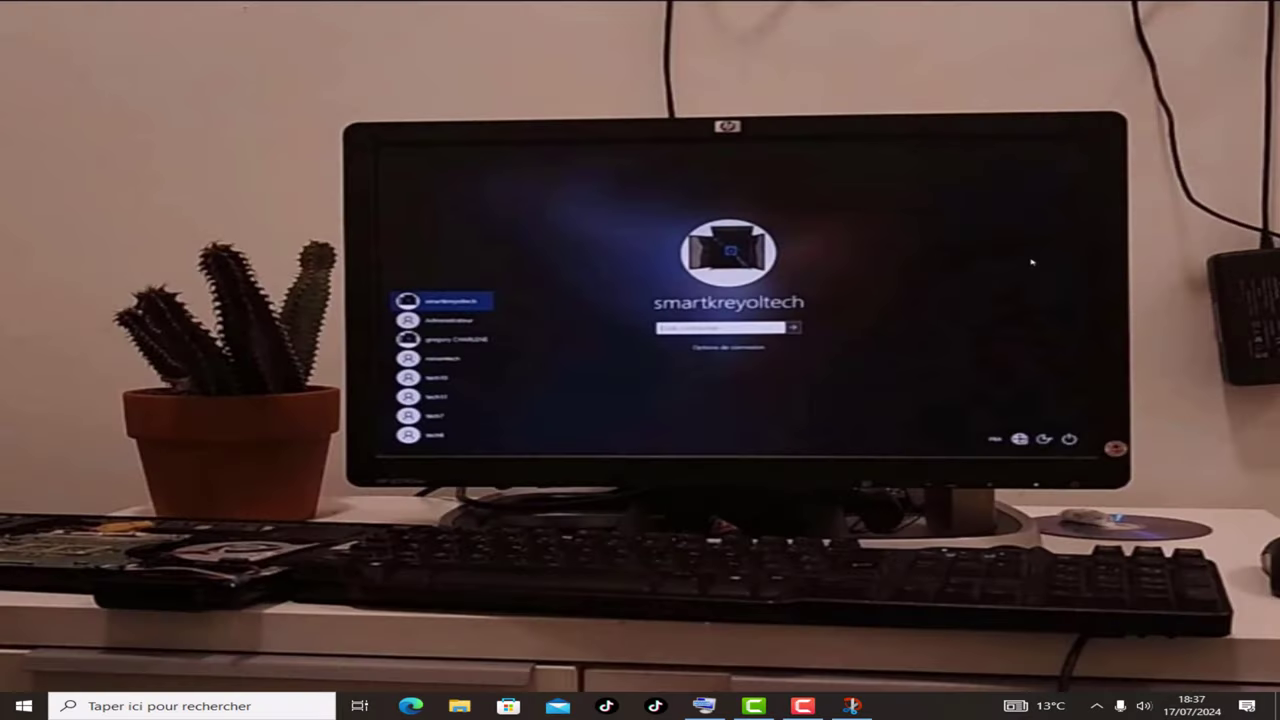
pyautogui.click(851, 705)
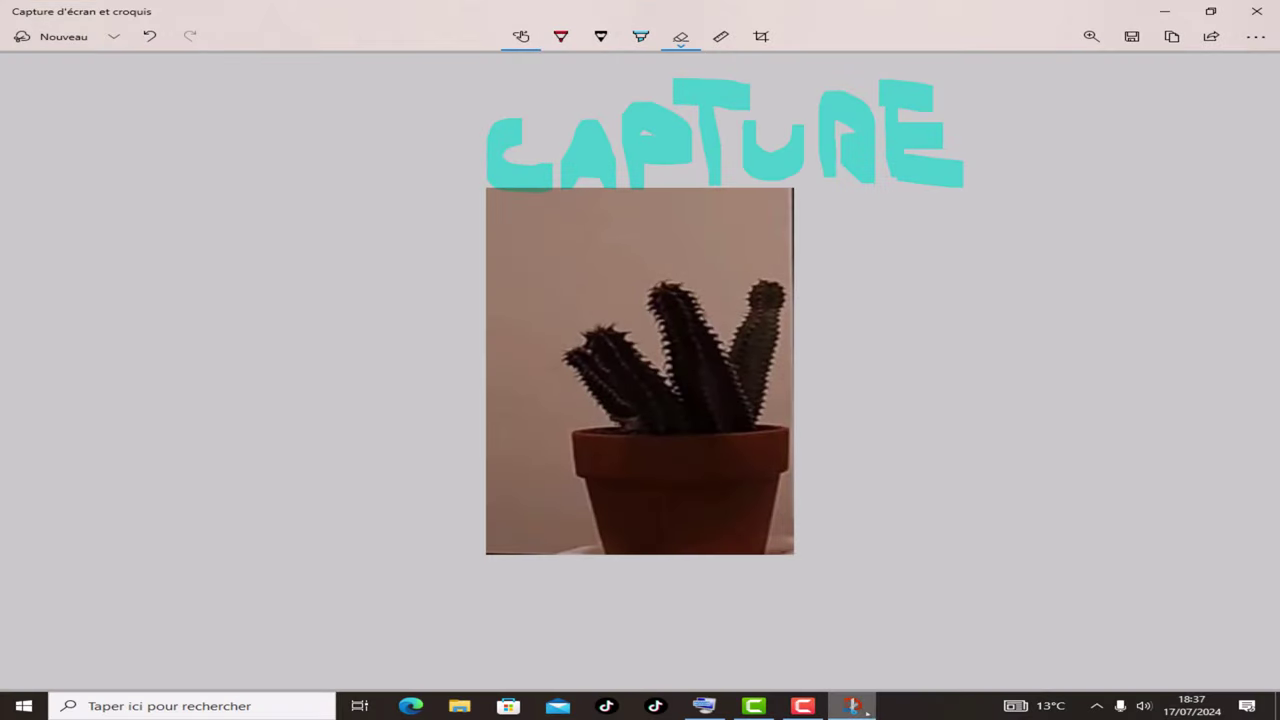
pyautogui.click(1252, 12)
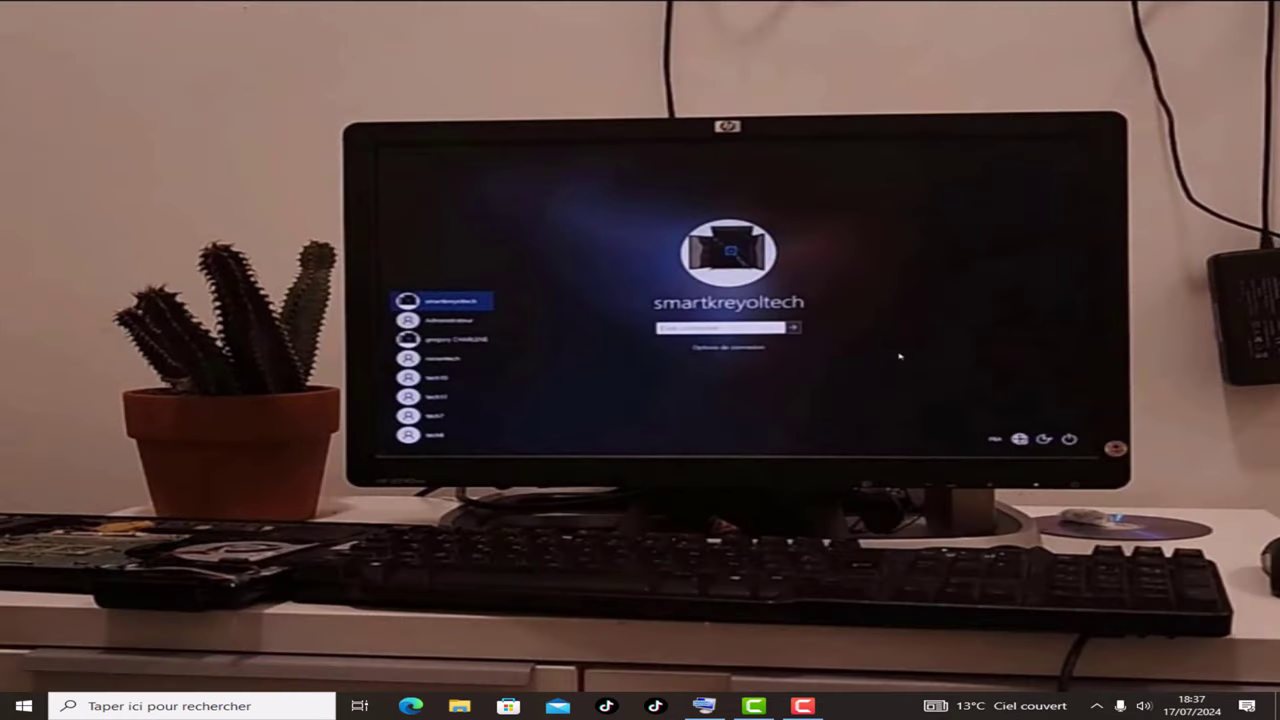
# Restore the on-screen keyboard and launch the screen-snip overlay again
pyautogui.click(704, 705)
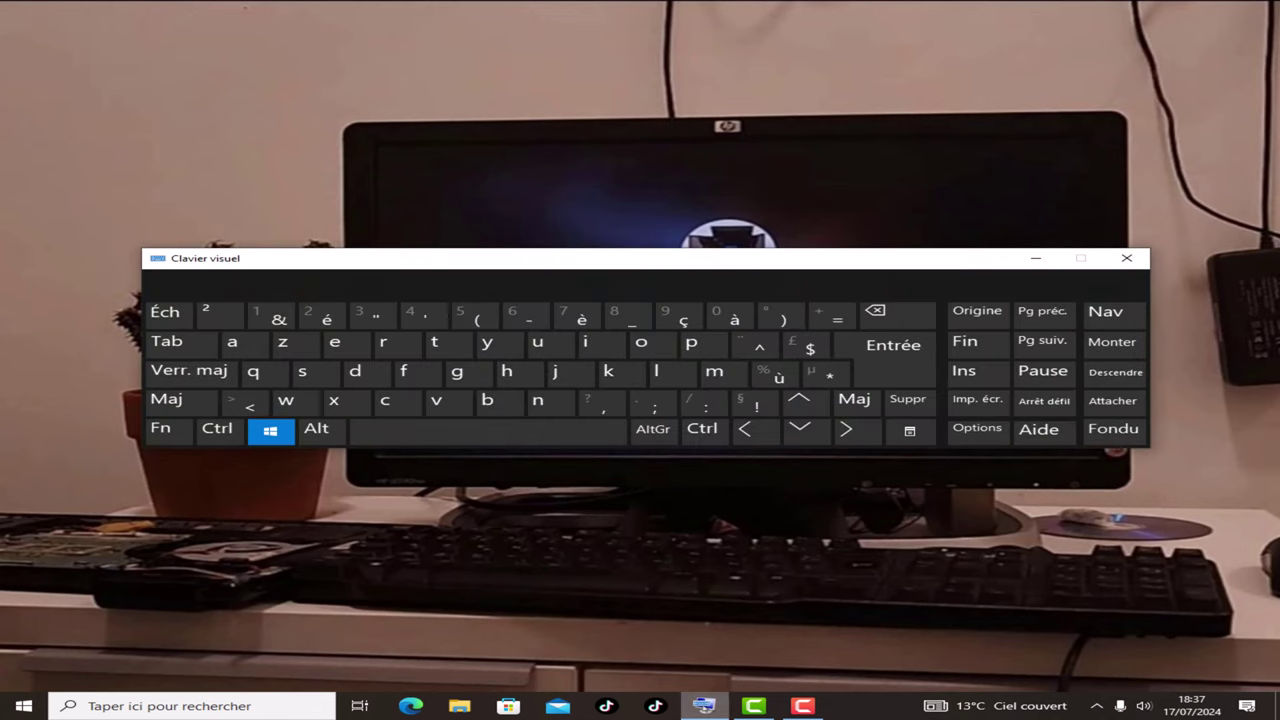
pyautogui.press('shift')
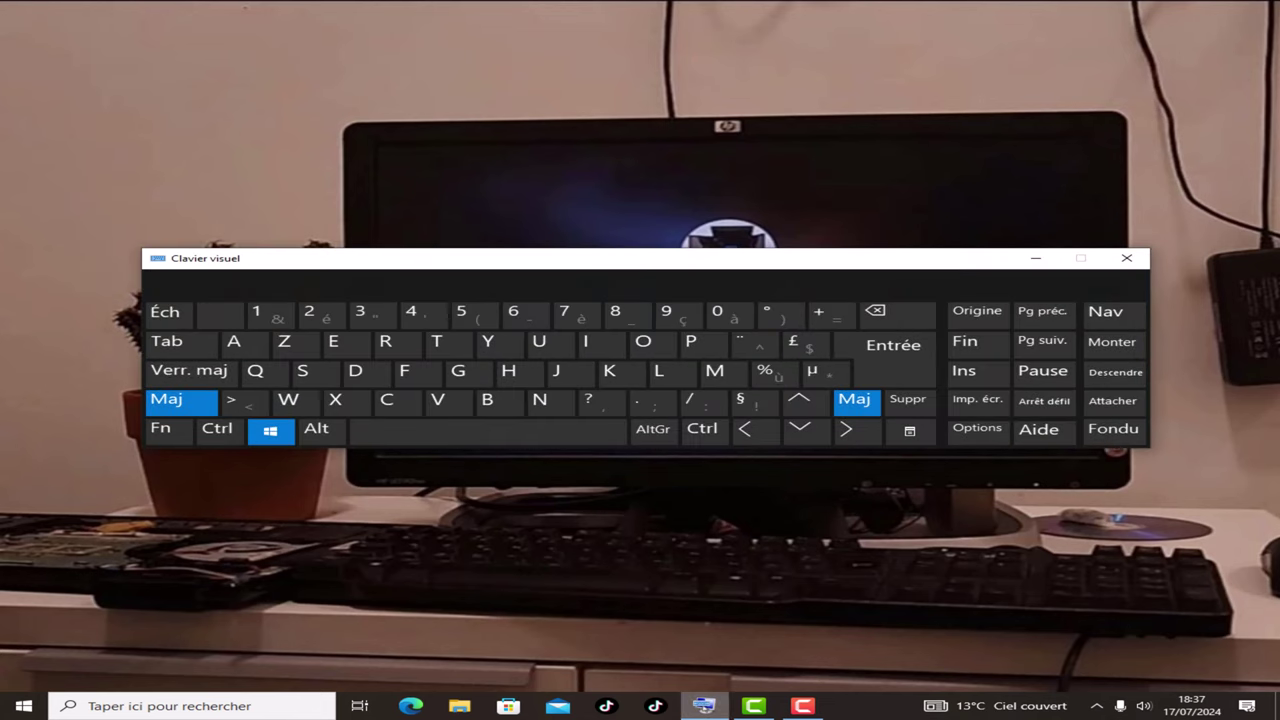
pyautogui.press('super+shift+s')
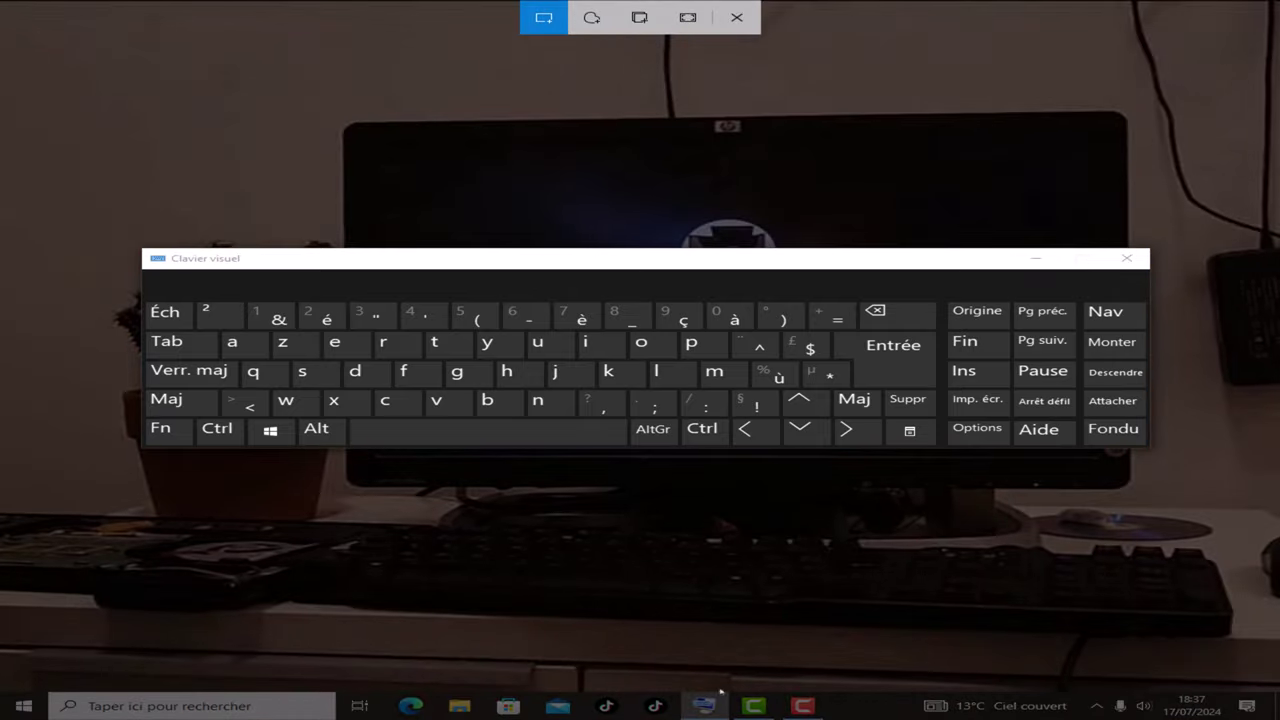